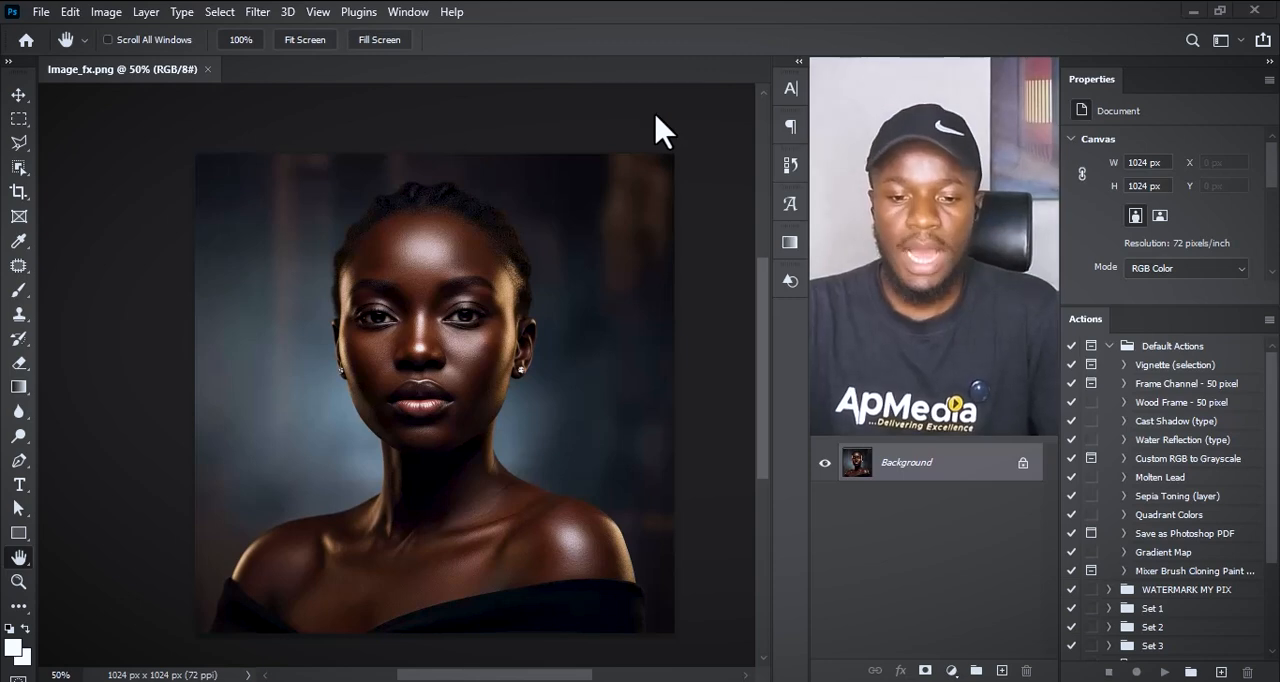
pyautogui.press('v')
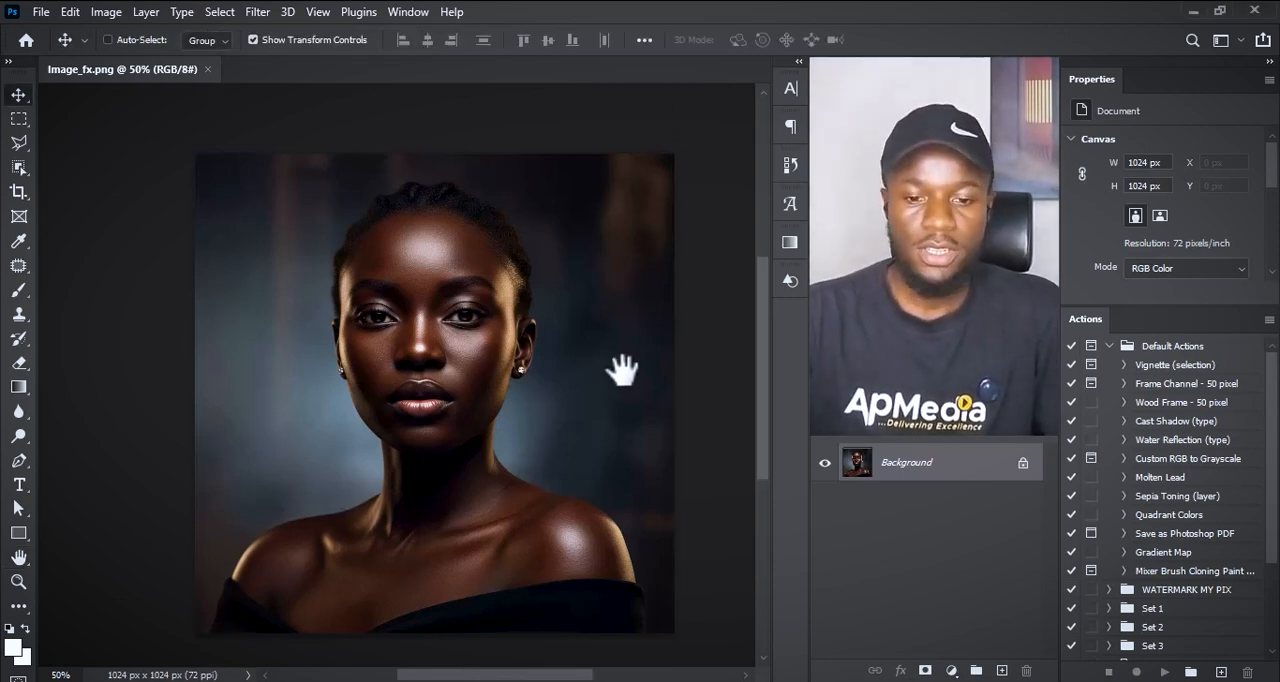
pyautogui.hotkey('ctrl', '-')
pyautogui.hotkey('ctrl', '0')
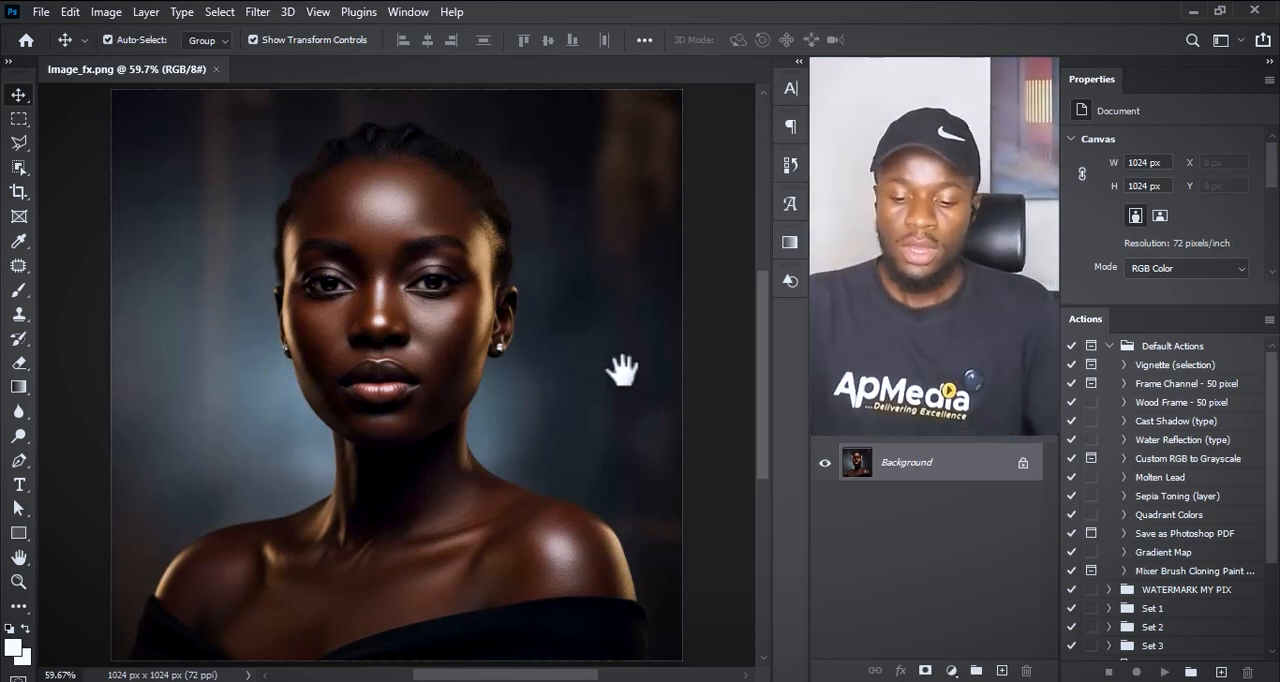
pyautogui.hotkey('ctrl', '-')
pyautogui.hotkey('ctrl', '-')
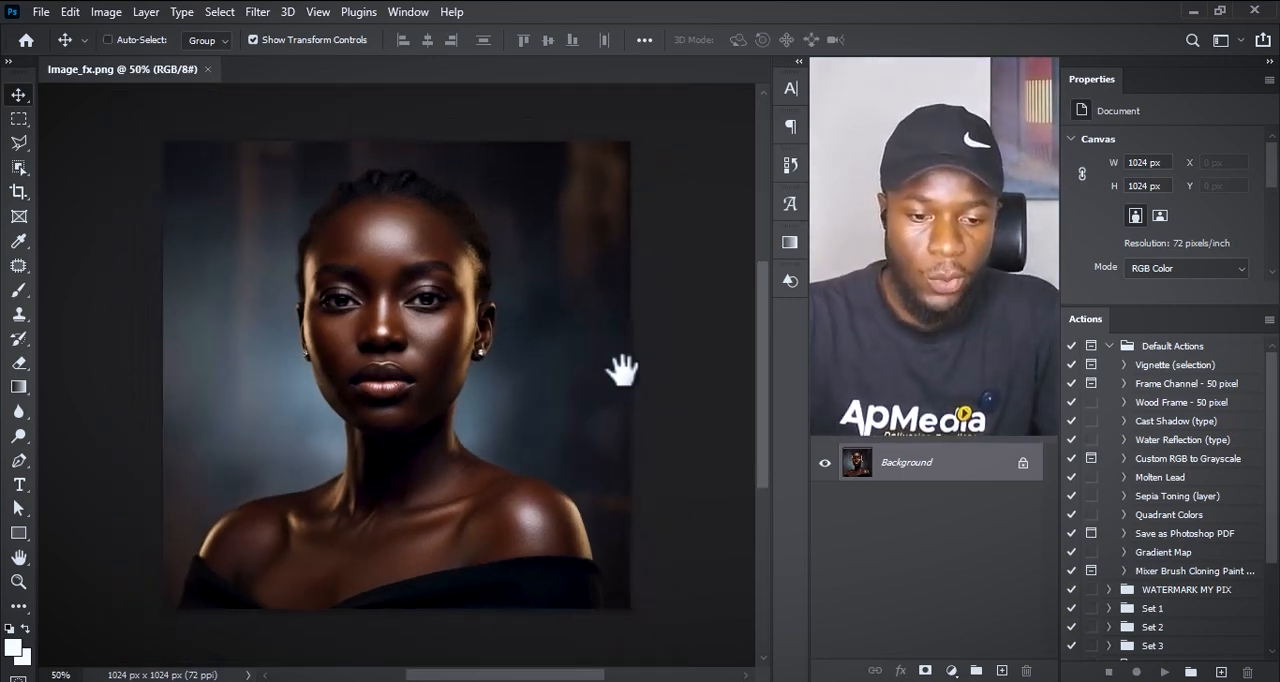
pyautogui.hotkey('ctrl', '0')
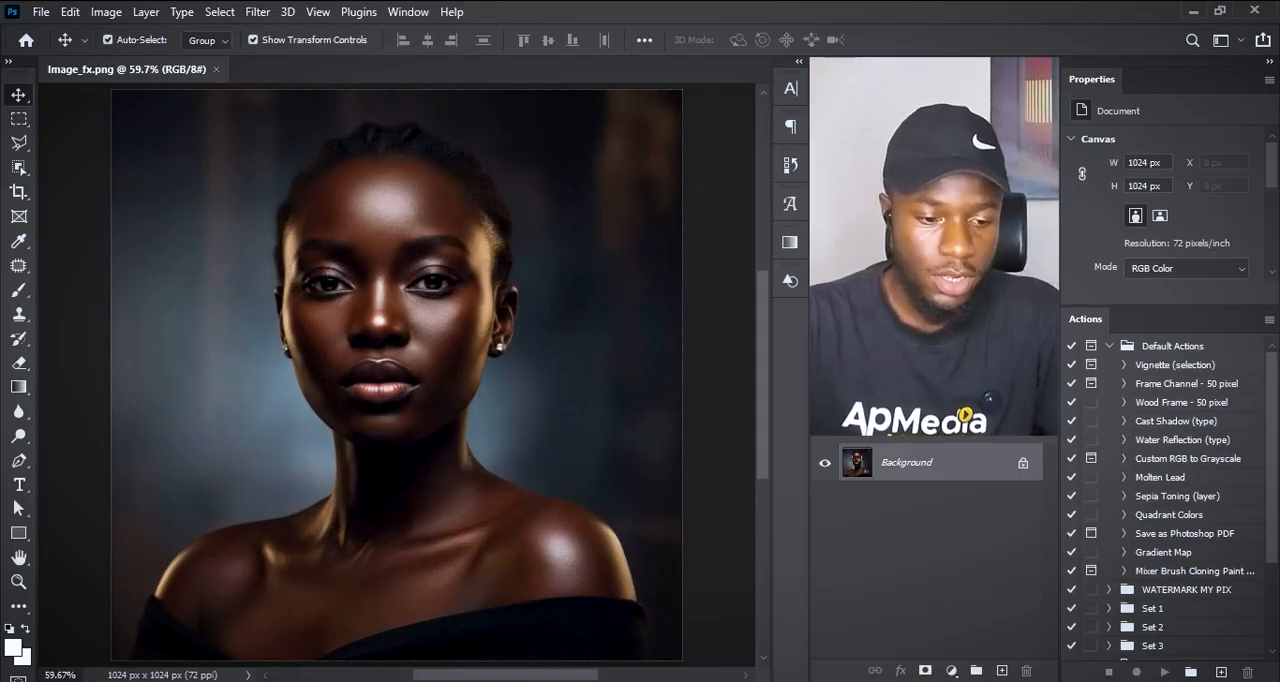
# Step: Draw a white rectangle about 783 × 251 px over the portrait and position it across the neck and shoulders
pyautogui.click(28, 540)
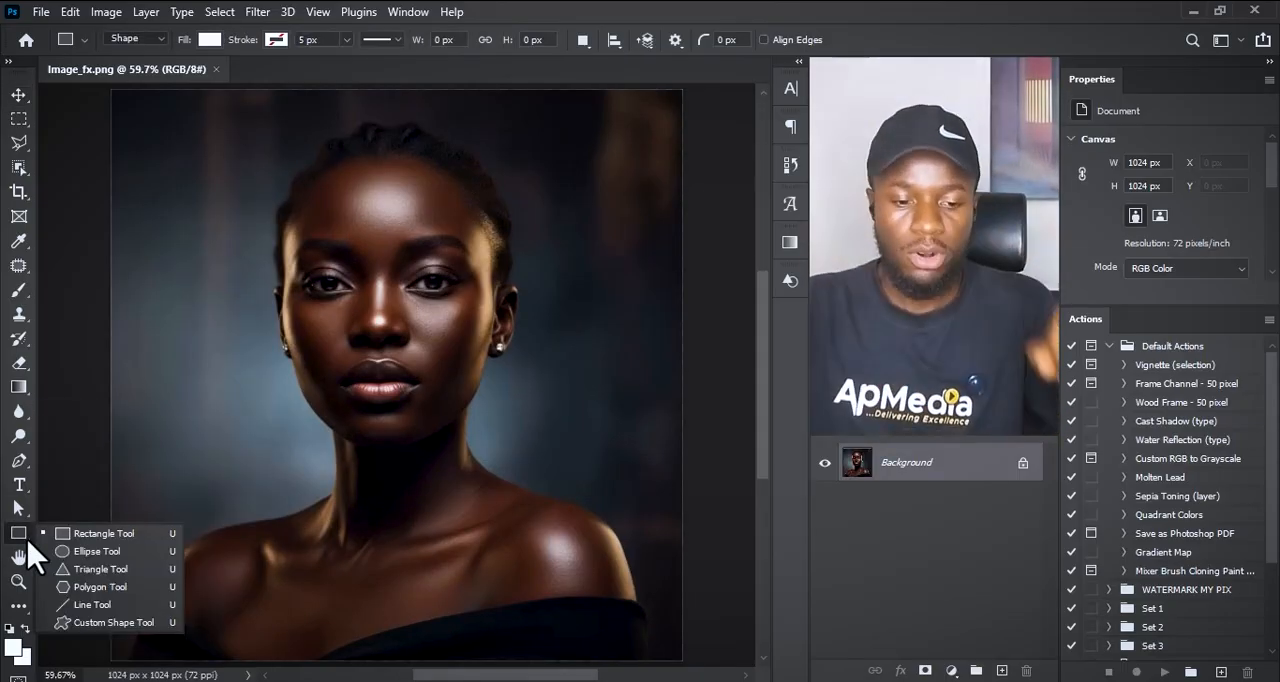
pyautogui.click(78, 536)
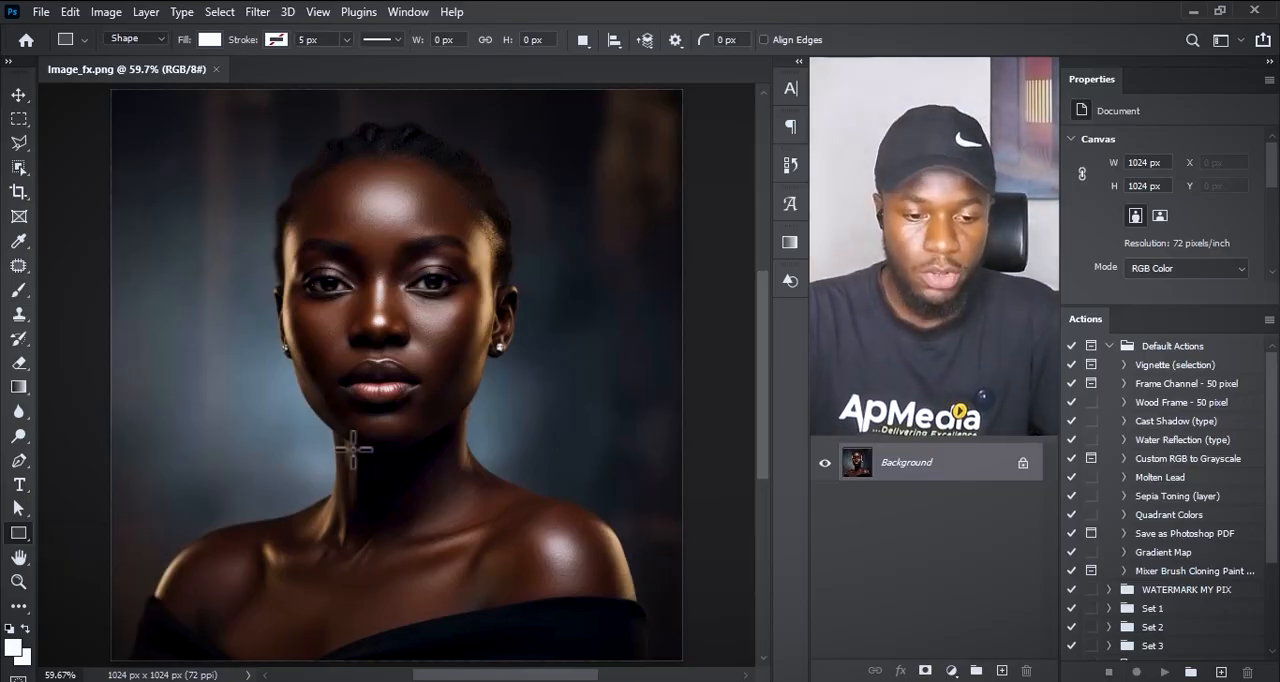
pyautogui.moveTo(179, 494); pyautogui.dragTo(617, 633)
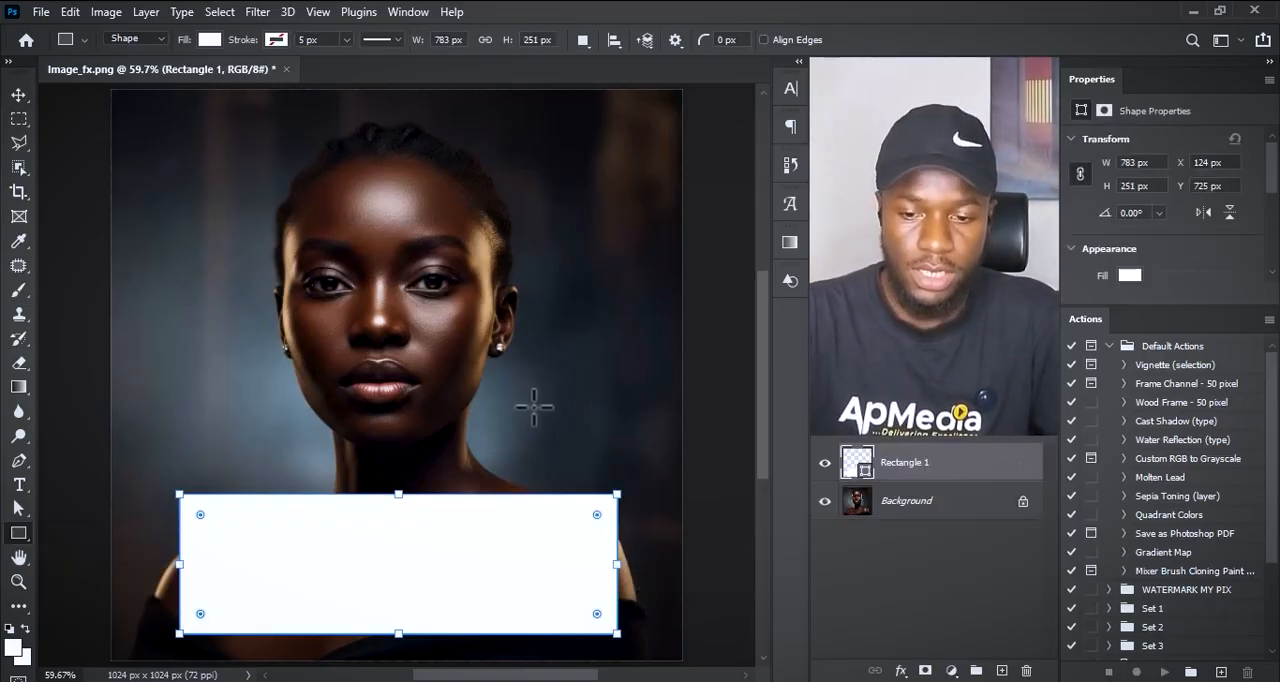
pyautogui.press('v')
pyautogui.moveTo(492, 600); pyautogui.dragTo(491, 508)
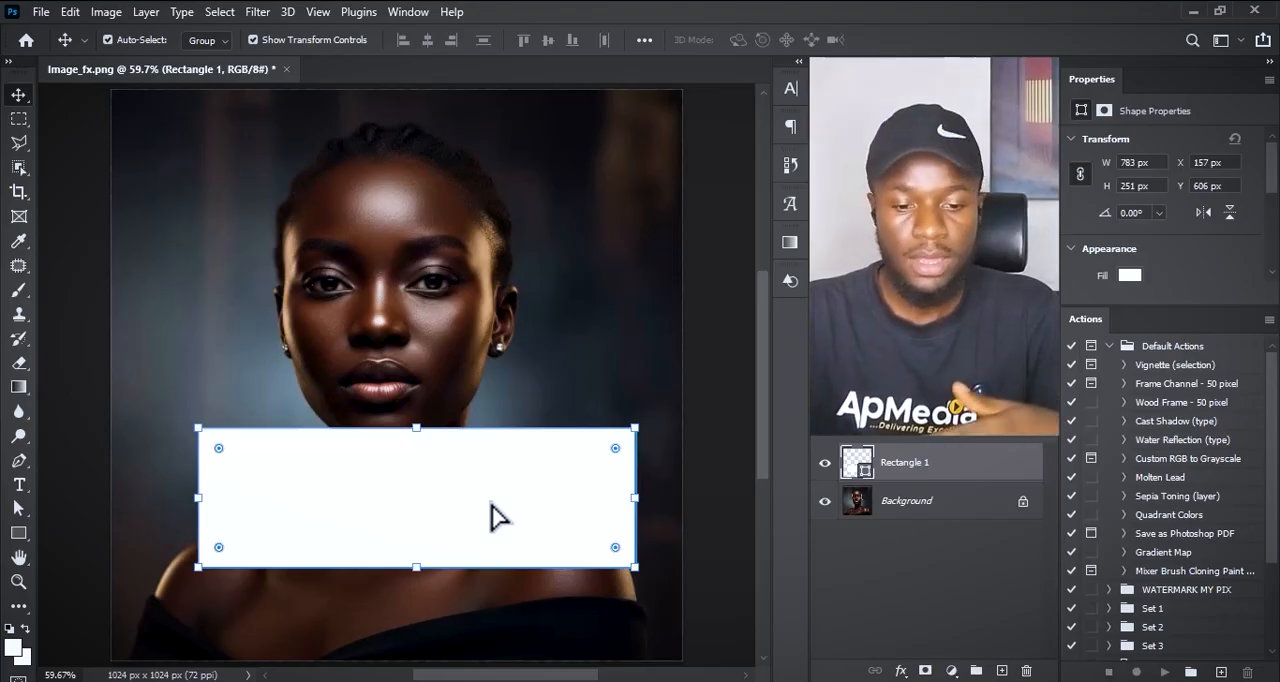
pyautogui.moveTo(491, 505); pyautogui.dragTo(436, 543)
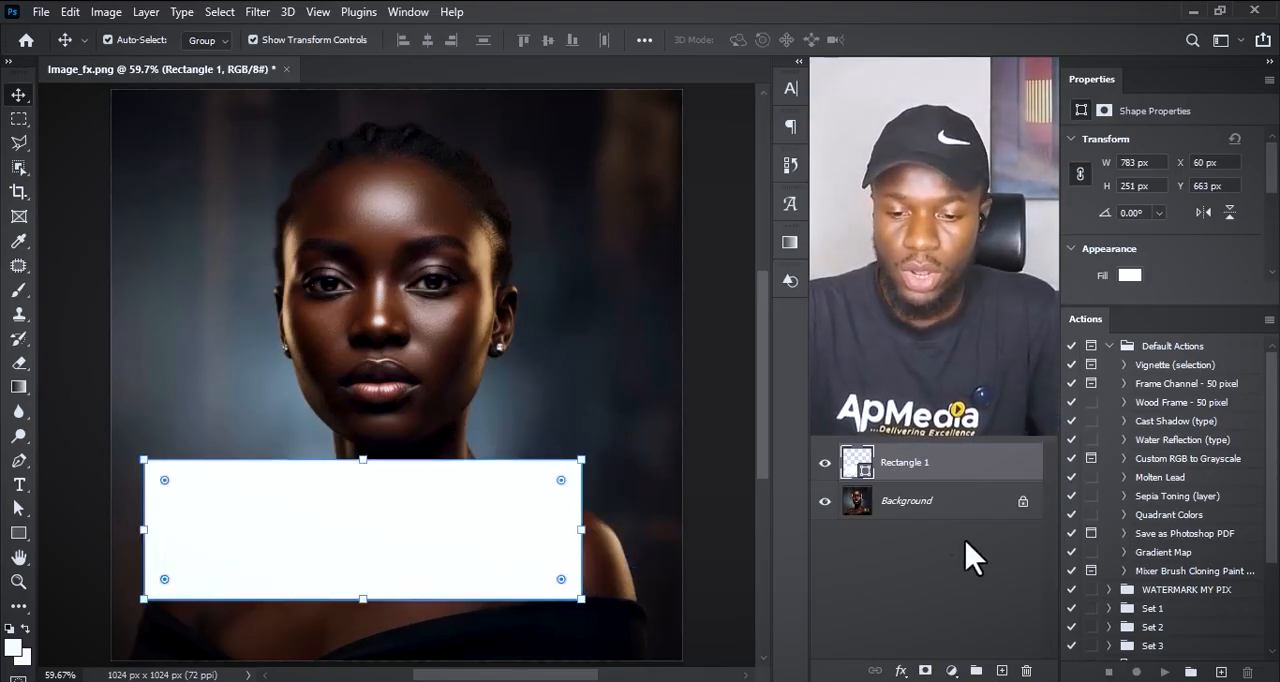
# Step: Duplicate the Background layer and clip the copy to the rectangle from directly above it
pyautogui.click(915, 500)
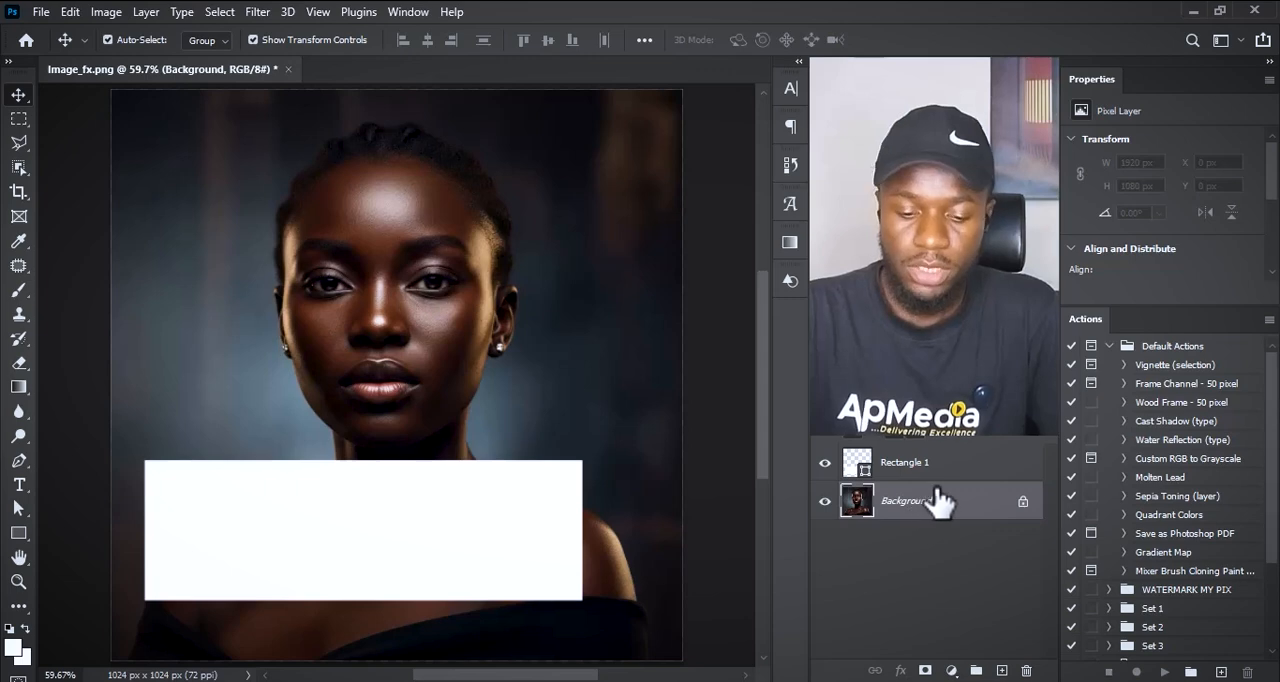
pyautogui.hotkey('ctrl', 'j')
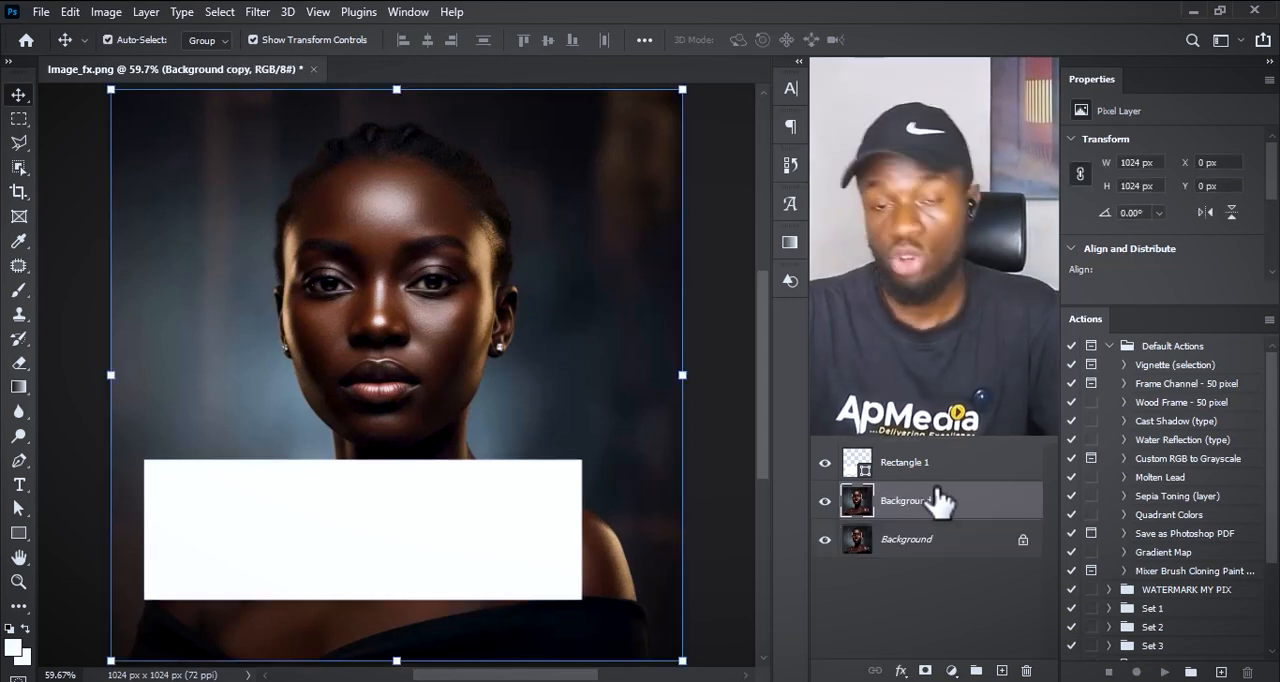
pyautogui.moveTo(938, 503); pyautogui.dragTo(925, 452)
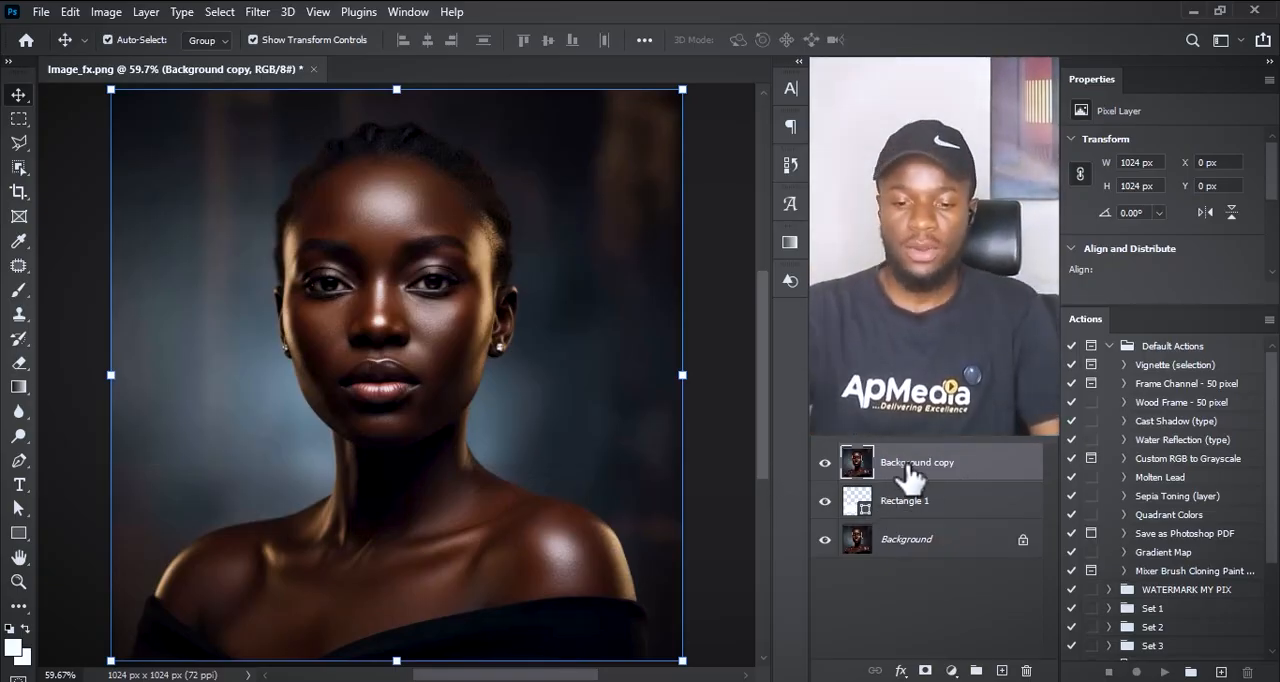
pyautogui.press('ctrl')
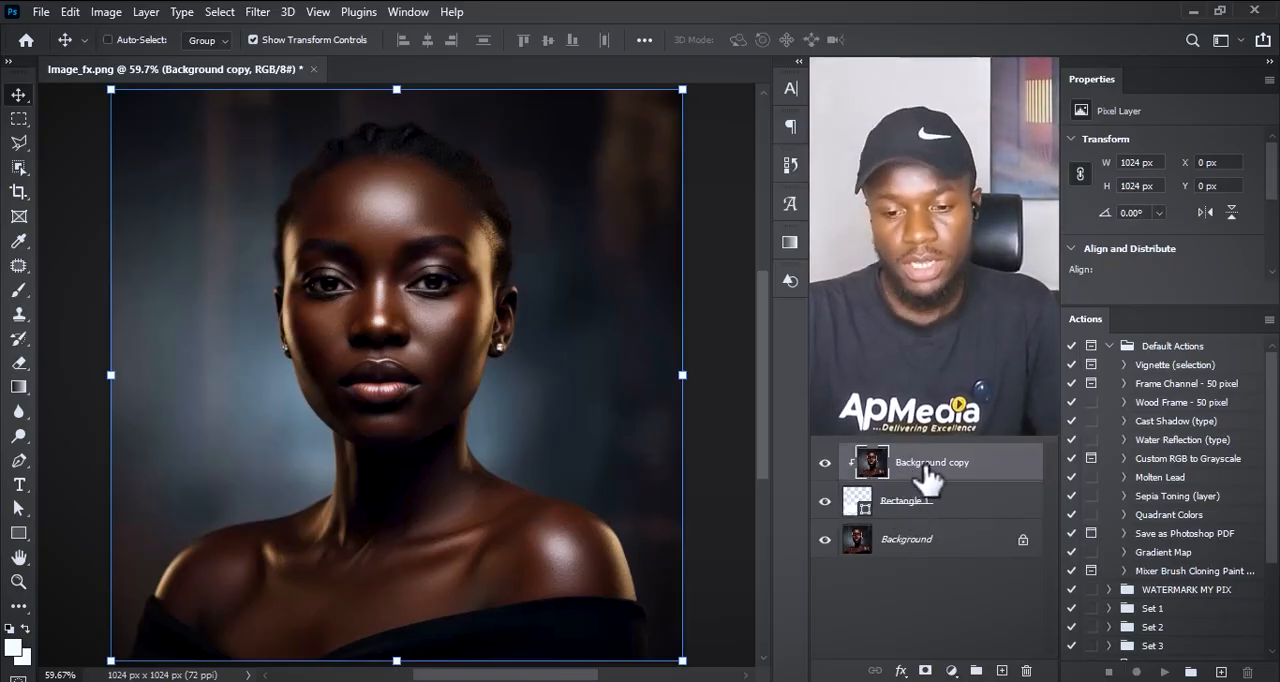
pyautogui.hotkey('ctrl', 'alt', 'g')
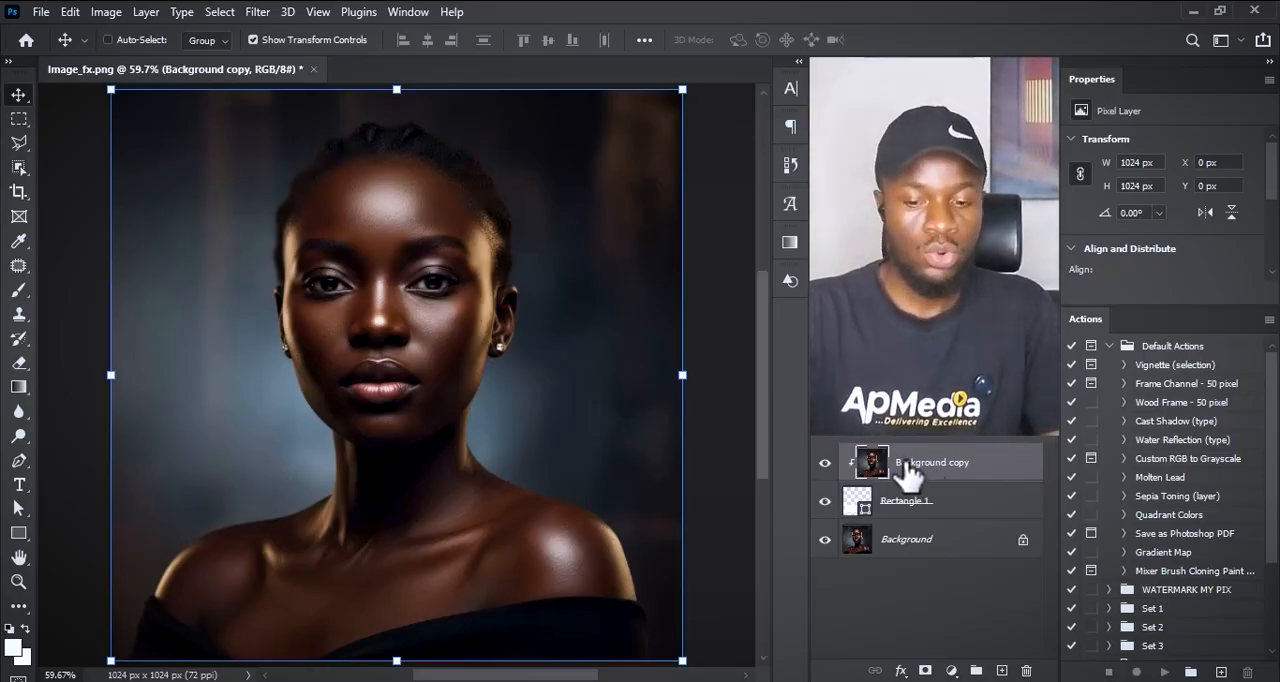
# Step: Convert the clipped background copy to a smart object and apply a Gaussian Blur with a 9.0-pixel radius
pyautogui.hotkey('ctrl', 'alt', 's')
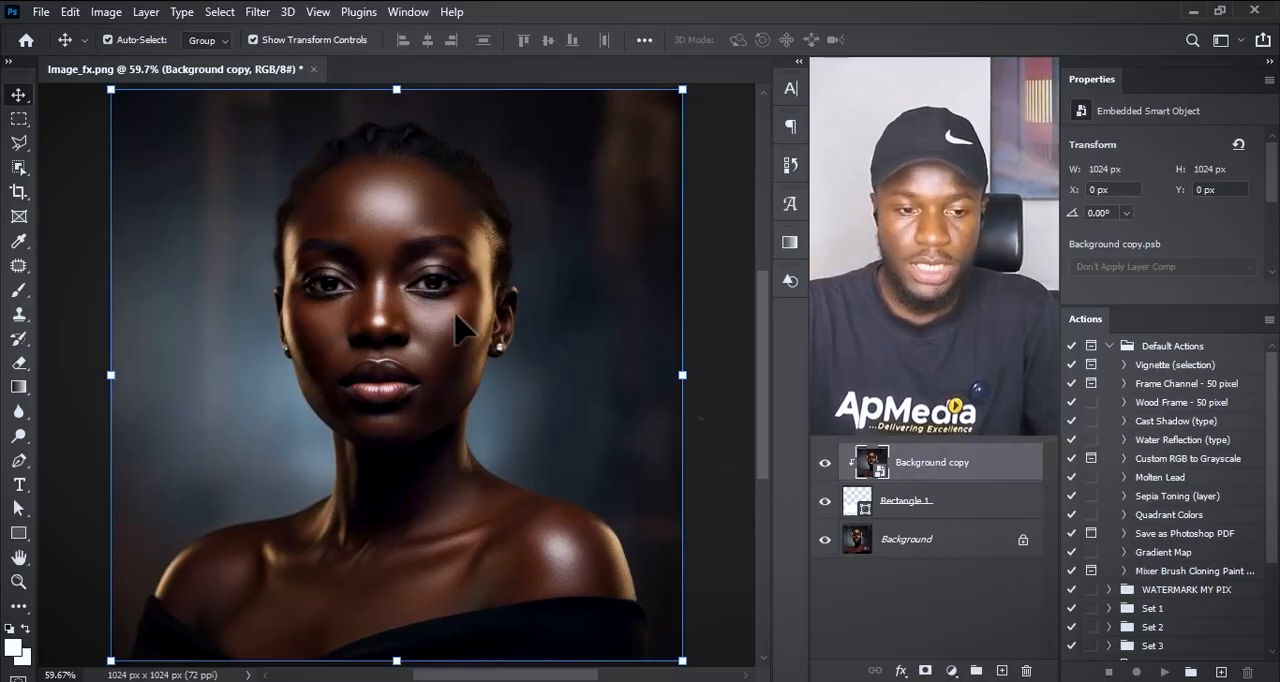
pyautogui.click(254, 12)
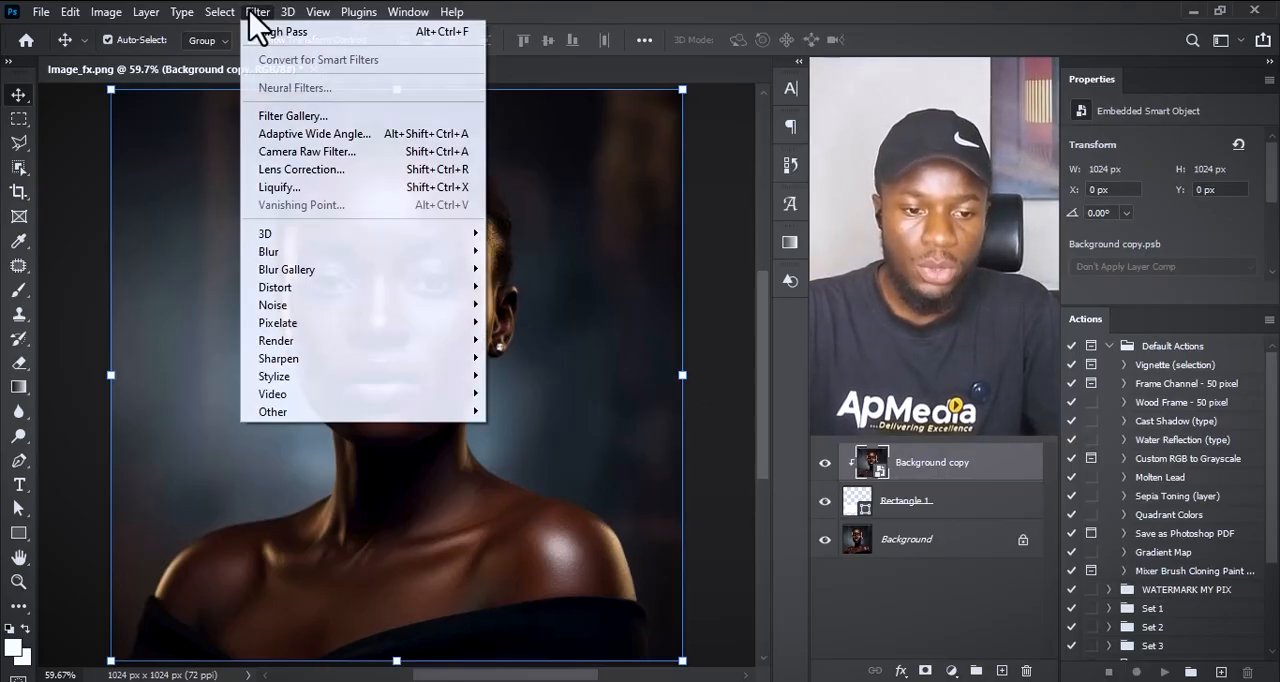
pyautogui.moveTo(390, 258)
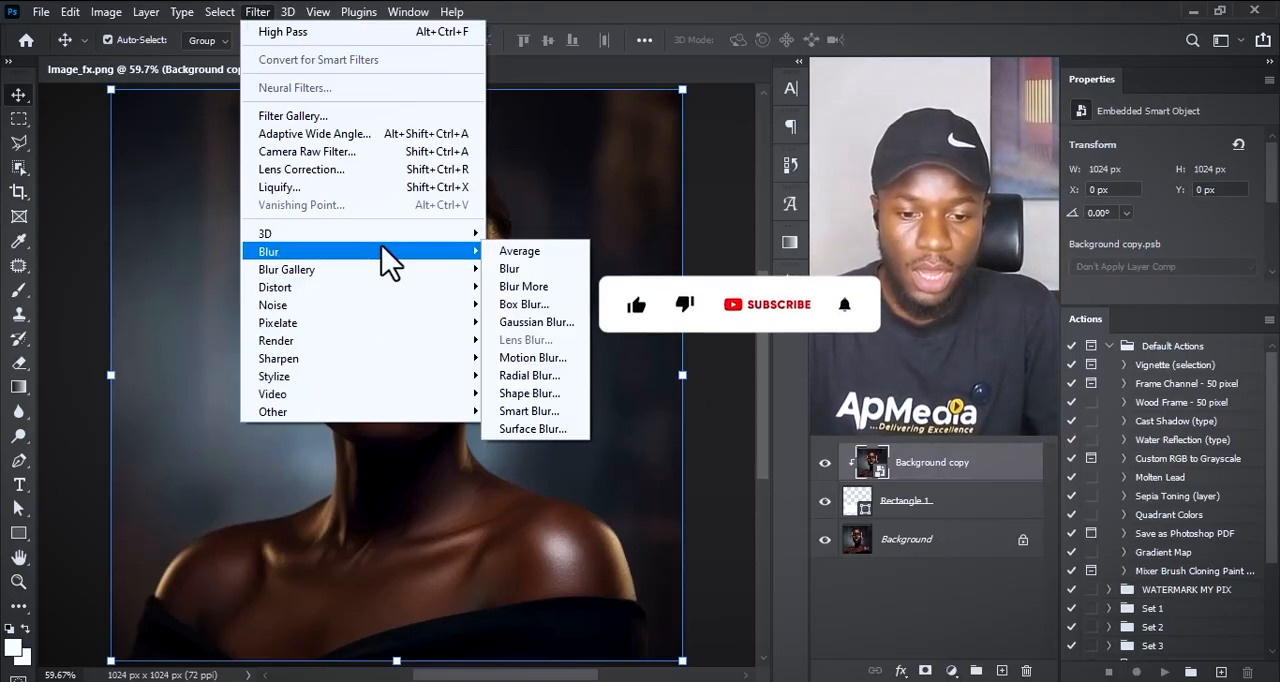
pyautogui.click(548, 325)
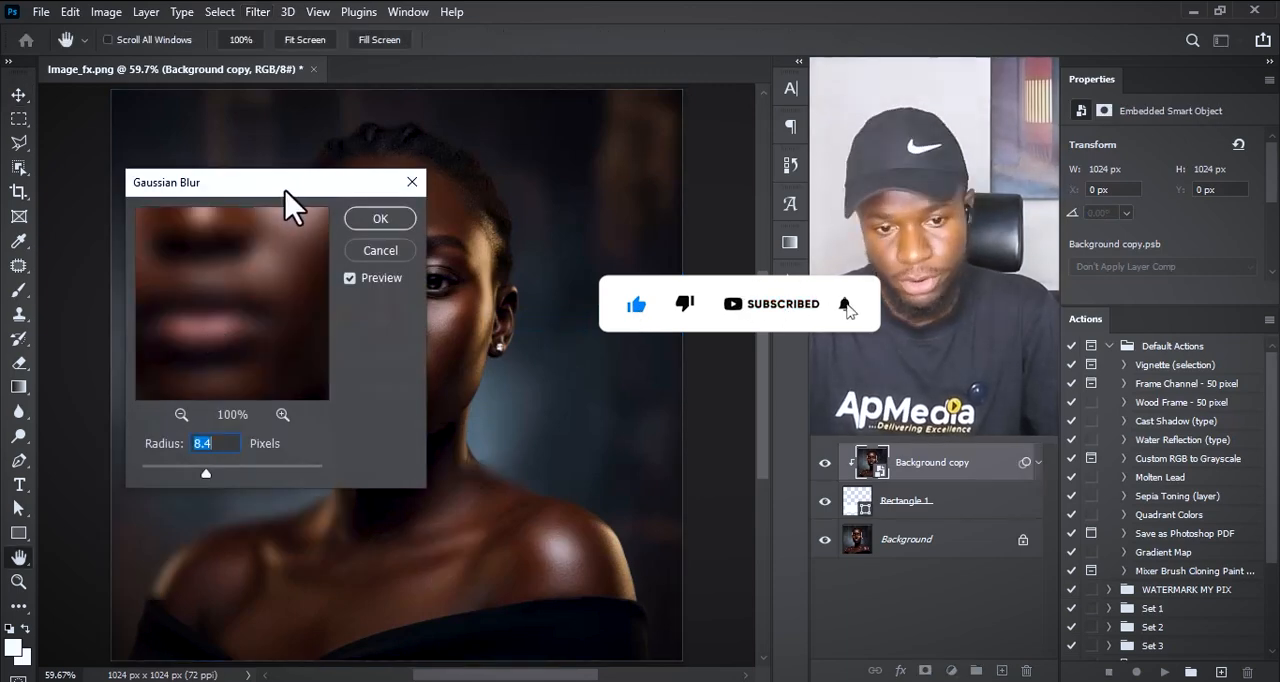
pyautogui.moveTo(290, 206); pyautogui.dragTo(395, 115)
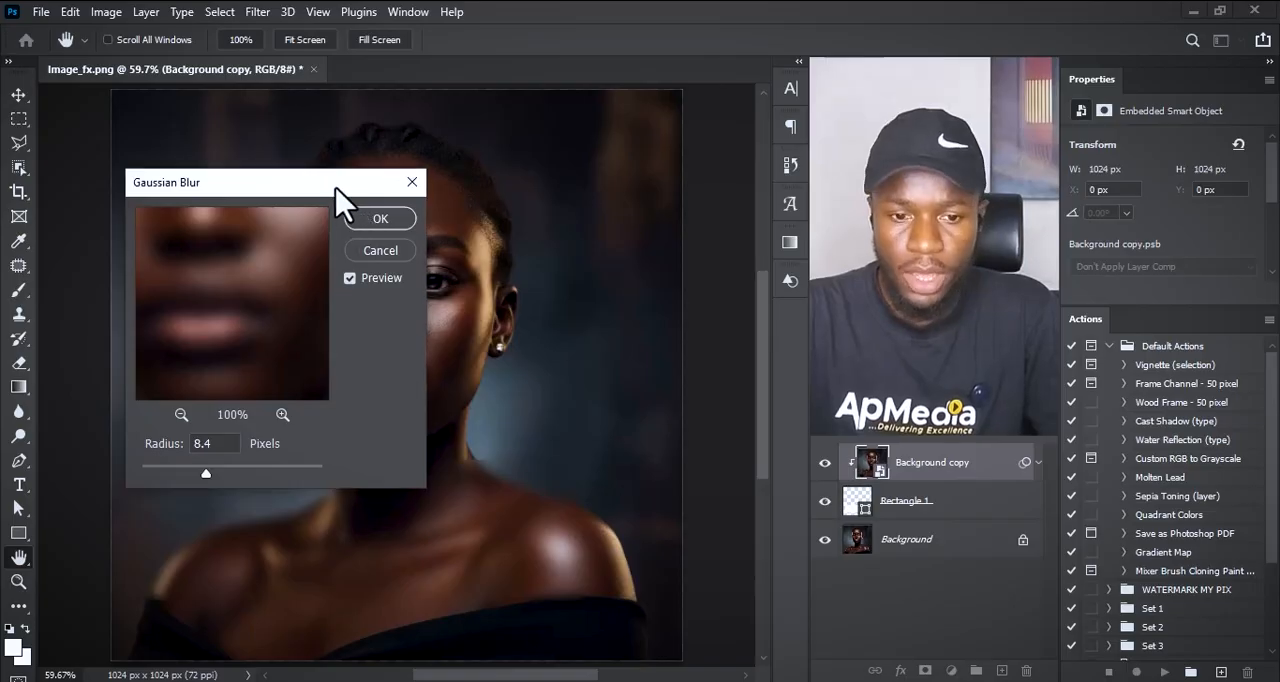
pyautogui.moveTo(337, 190); pyautogui.dragTo(376, 160)
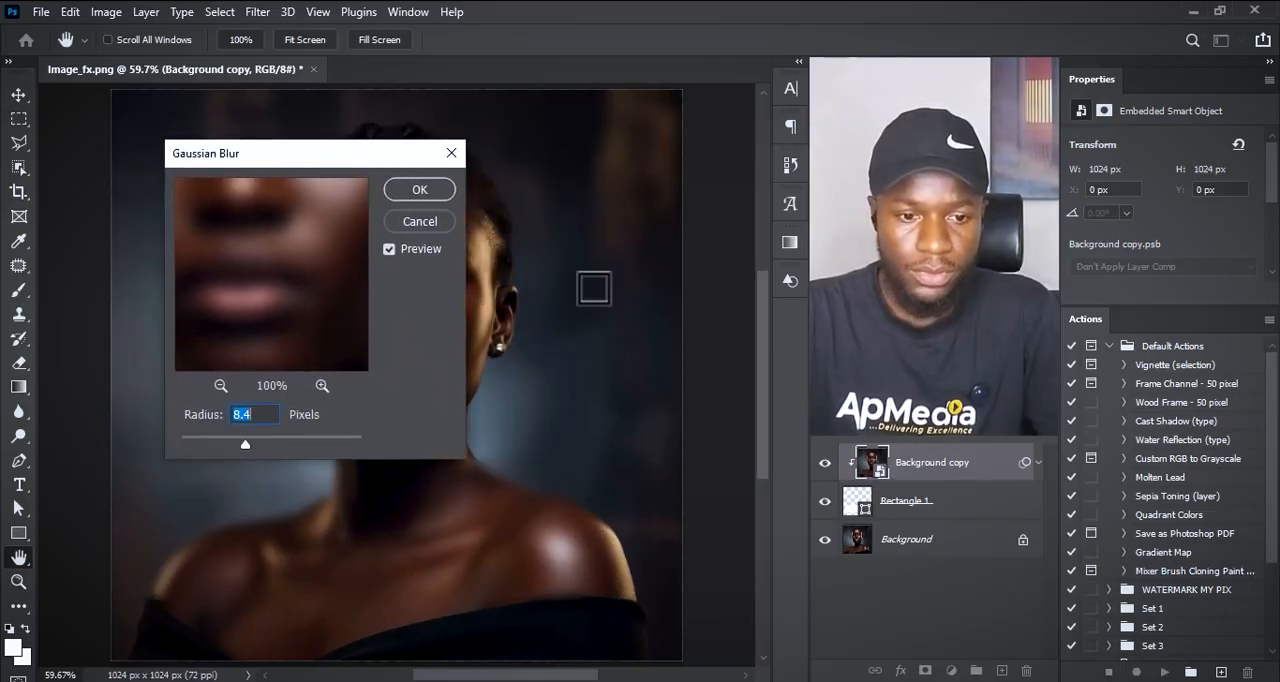
pyautogui.moveTo(363, 157)
pyautogui.mouseDown()
pyautogui.moveTo(443, 163)
pyautogui.moveTo(365, 155)
pyautogui.mouseUp()
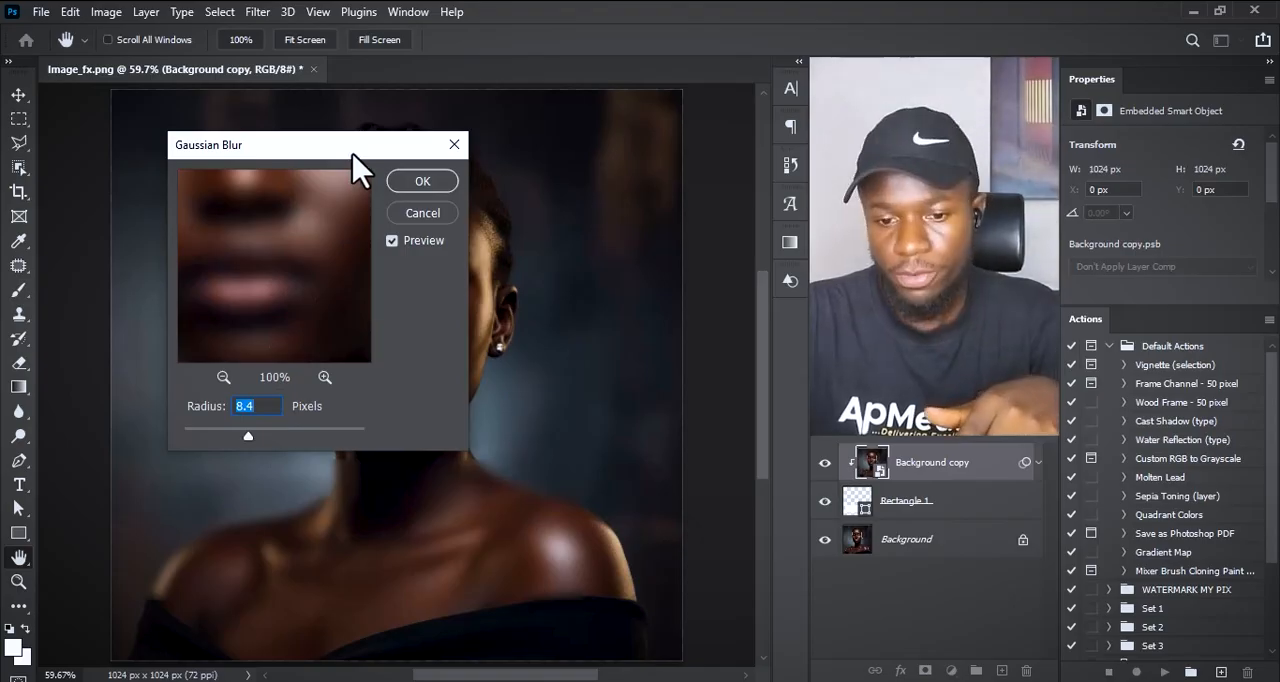
pyautogui.moveTo(352, 150); pyautogui.dragTo(726, 182)
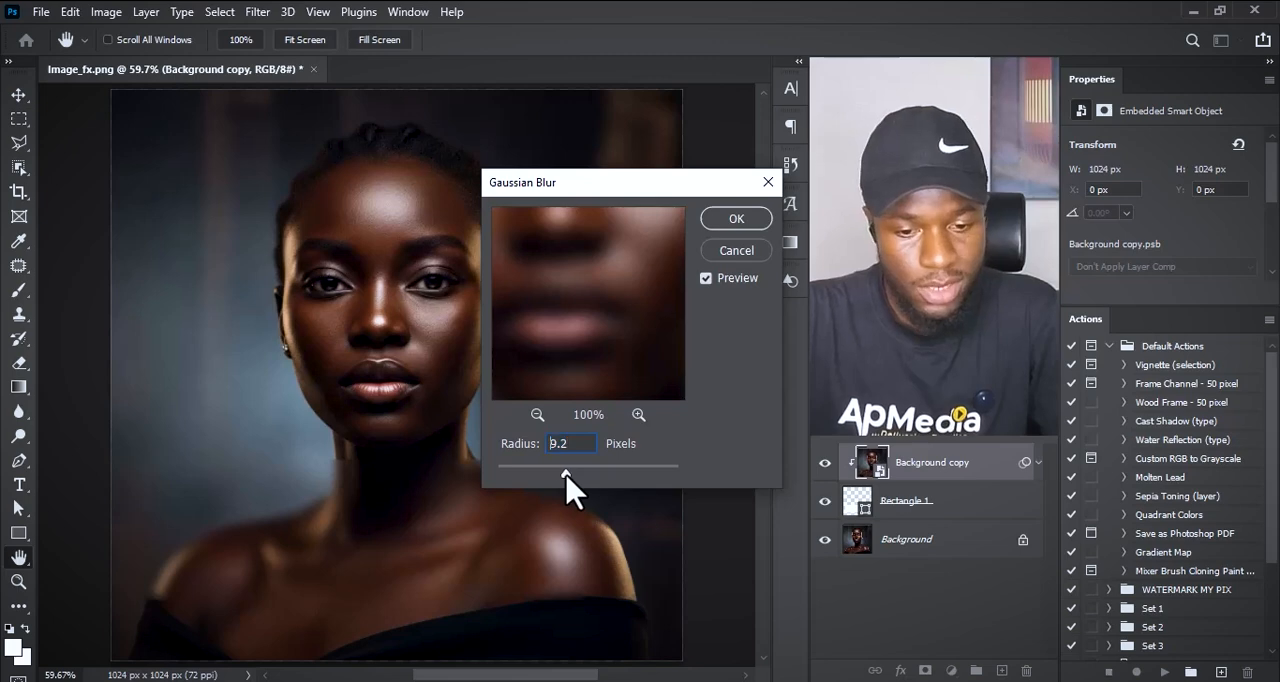
pyautogui.moveTo(566, 478); pyautogui.dragTo(568, 478)
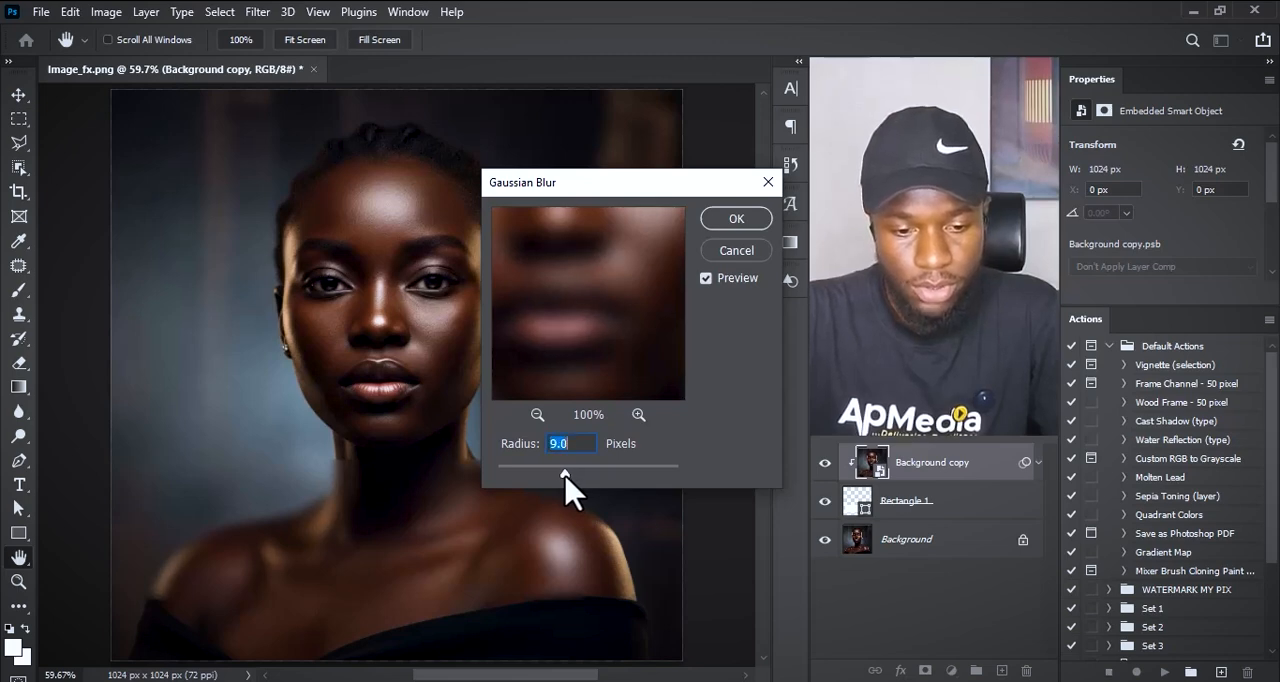
pyautogui.click(745, 220)
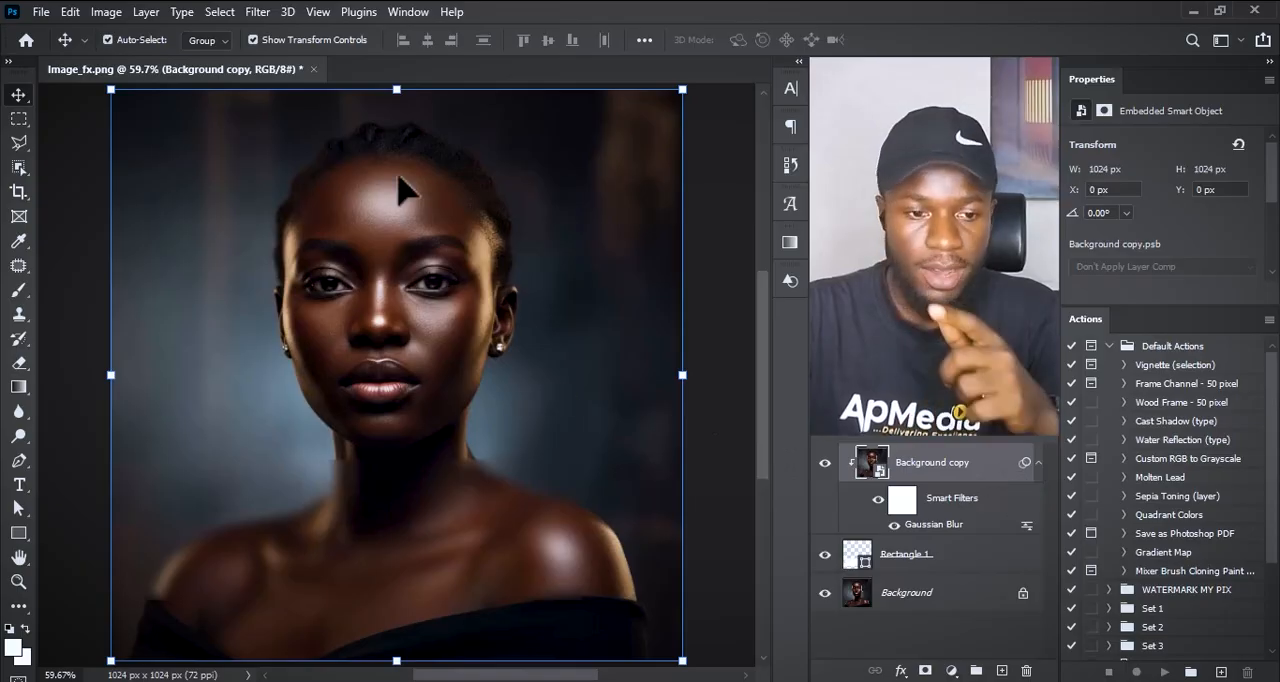
# Step: Open the Filter Gallery for the blurred background copy
pyautogui.click(258, 14)
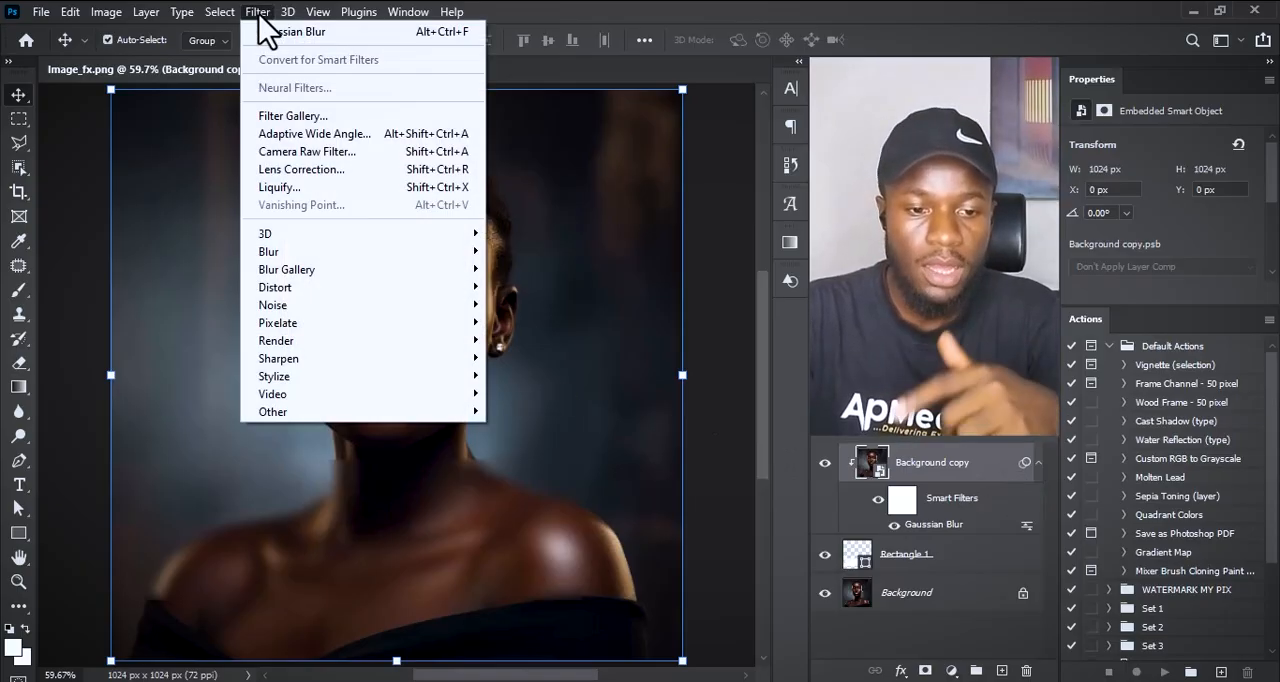
pyautogui.click(293, 116)
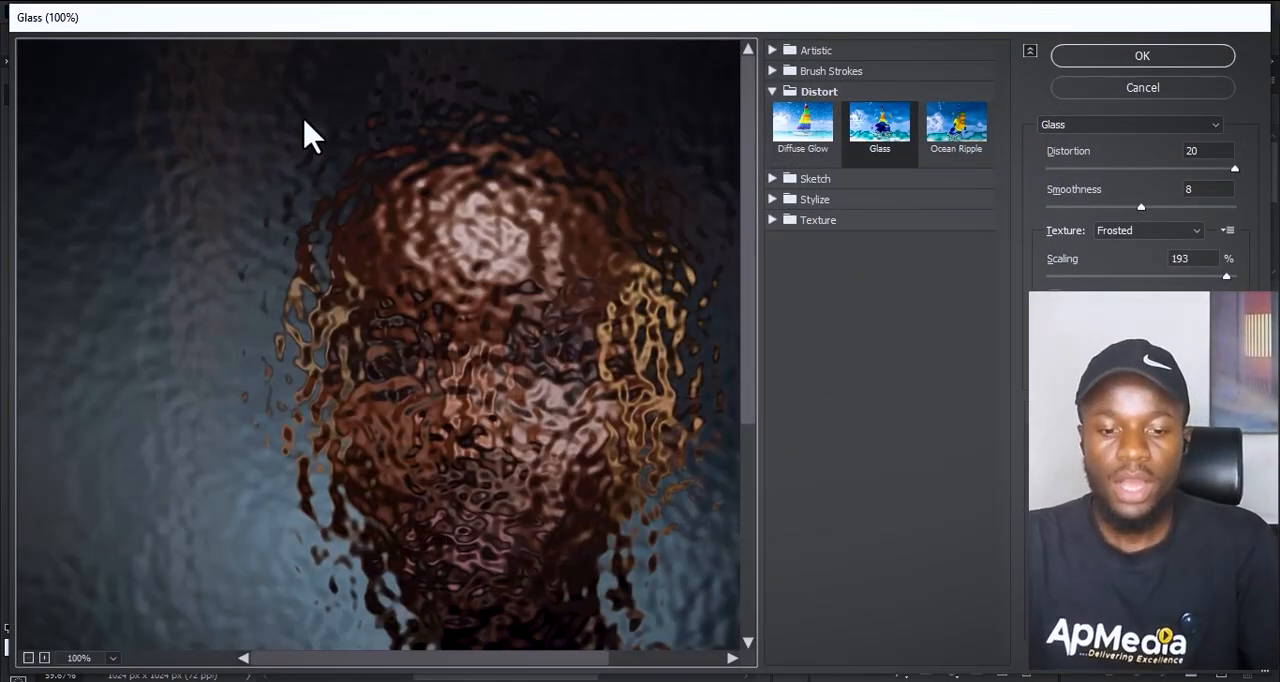
pyautogui.hotkey('ctrl', '-')
pyautogui.hotkey('ctrl', '-')
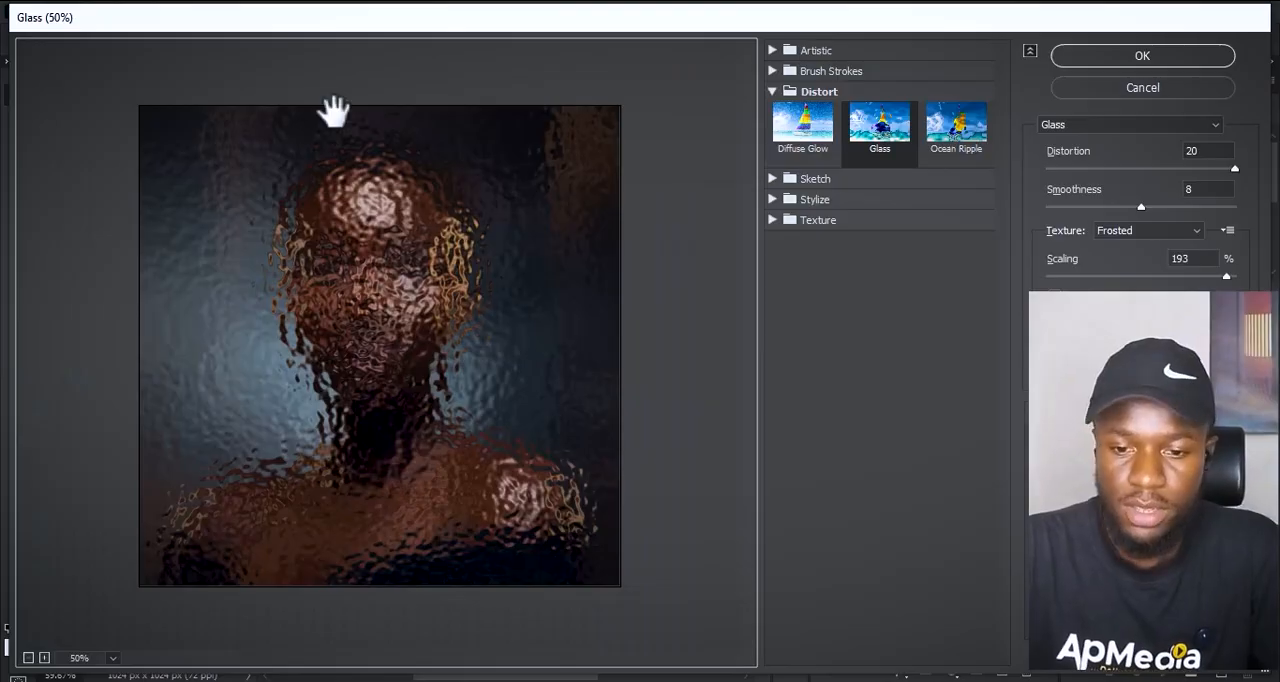
# Step: Try the Colored Pencil and Cutout effects from the Artistic filters on the copy
pyautogui.click(775, 91)
pyautogui.click(774, 50)
pyautogui.click(815, 88)
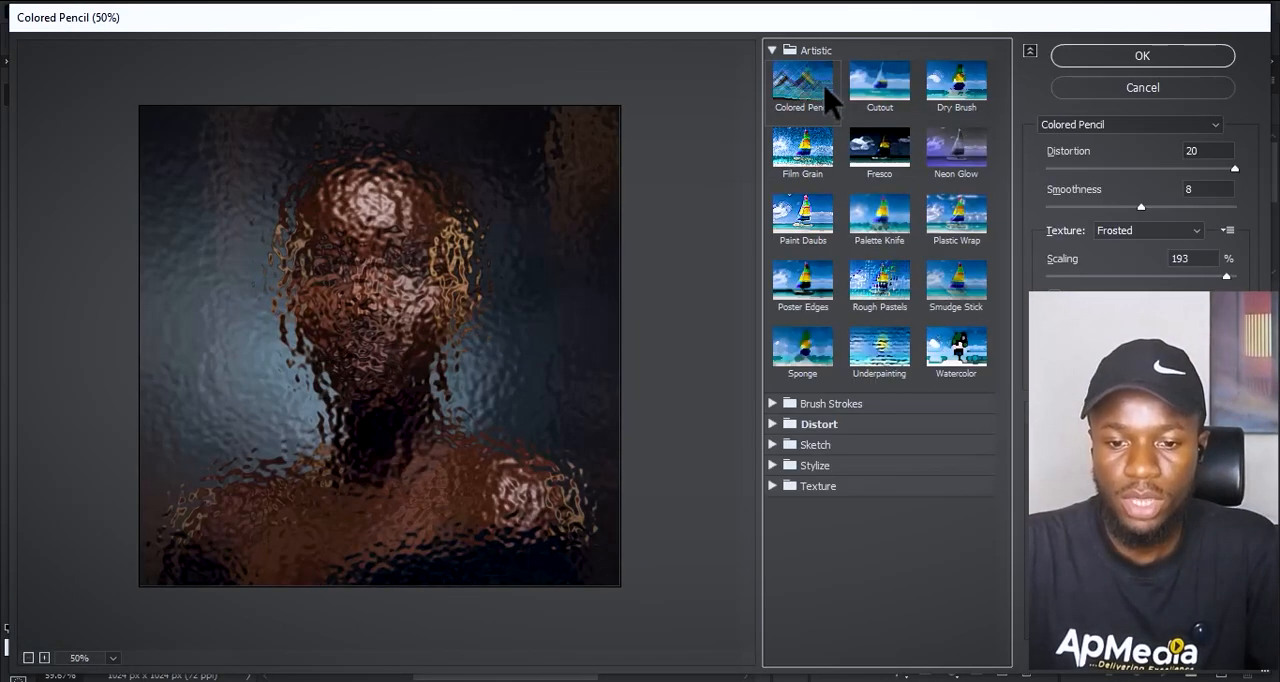
pyautogui.click(893, 93)
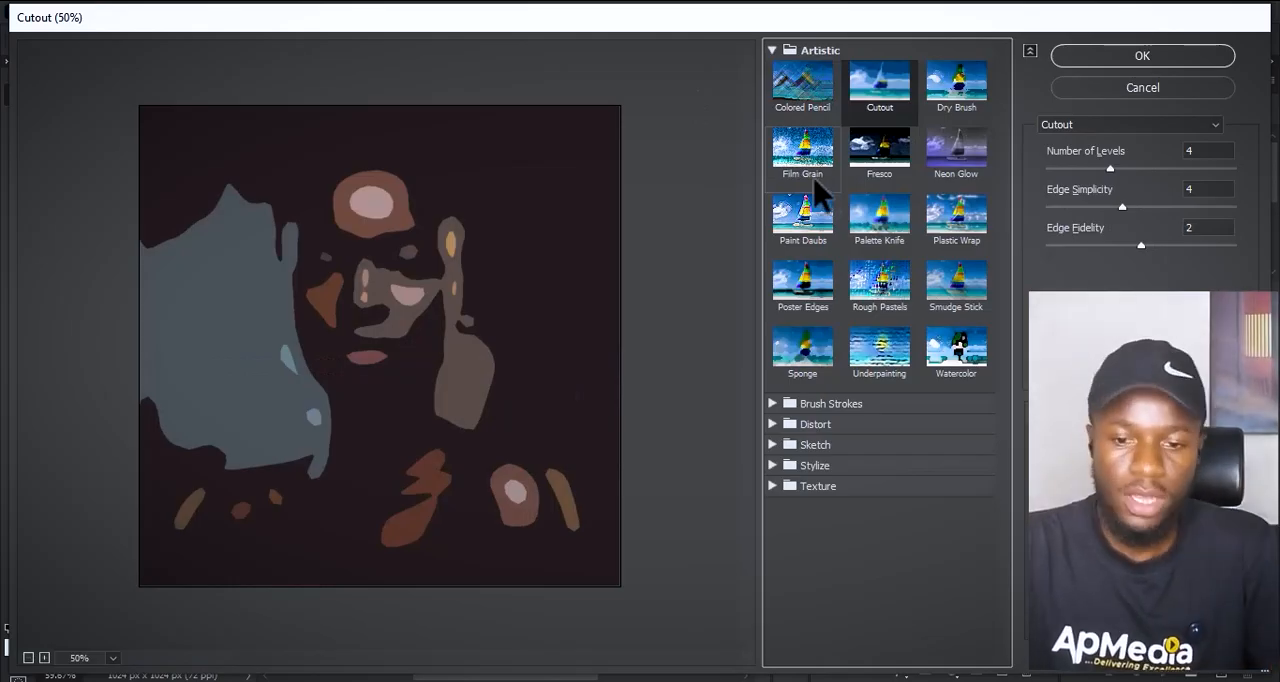
pyautogui.click(774, 50)
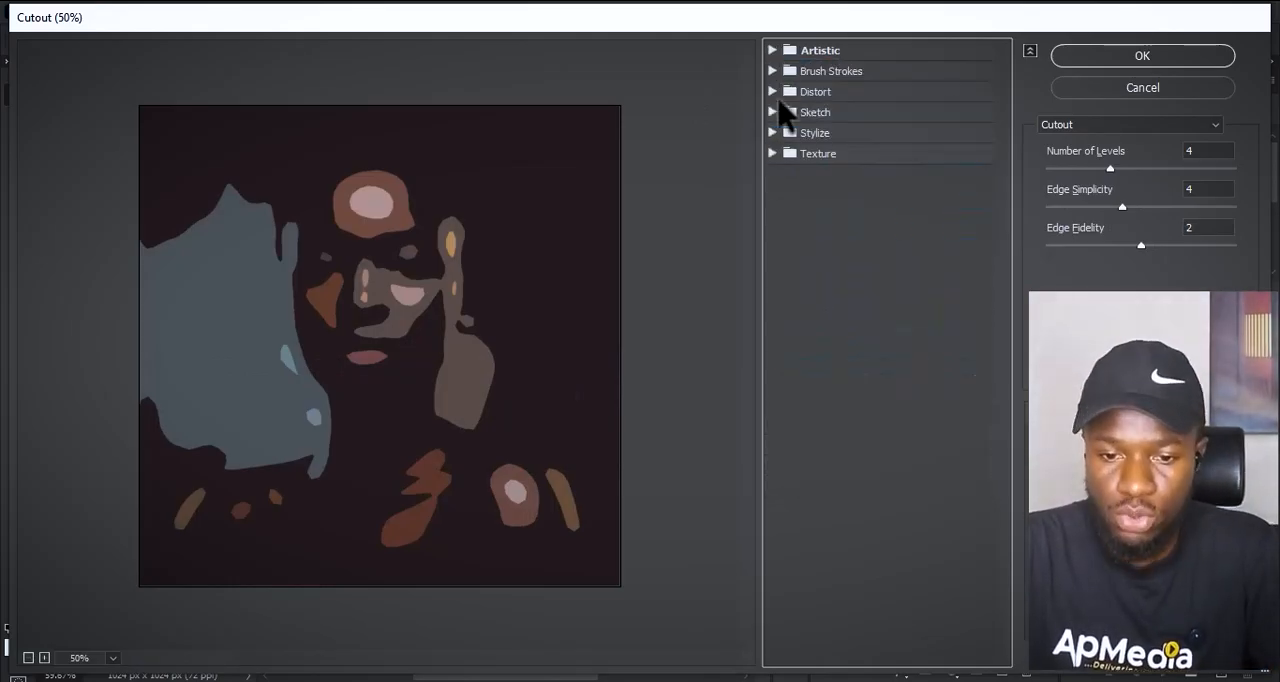
# Step: Apply the Glass filter from the Distort group to the background copy with Distortion 18, Smoothness 10 and the Frosted texture
pyautogui.click(774, 91)
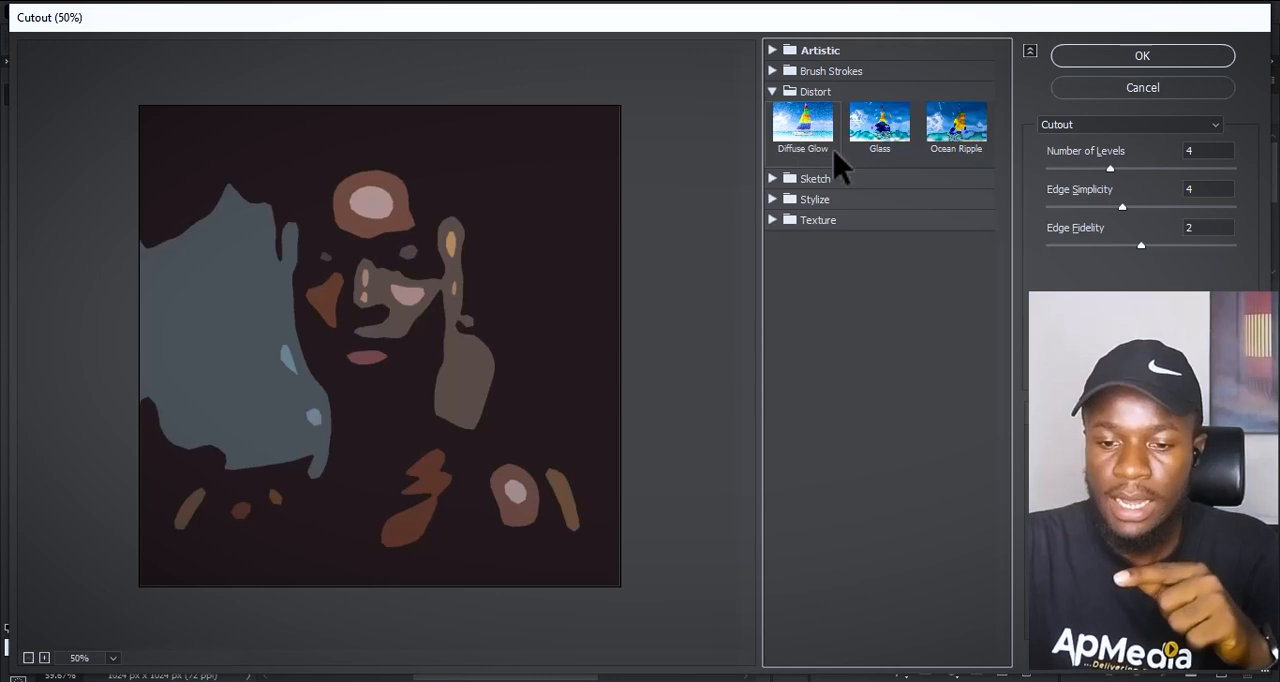
pyautogui.click(890, 130)
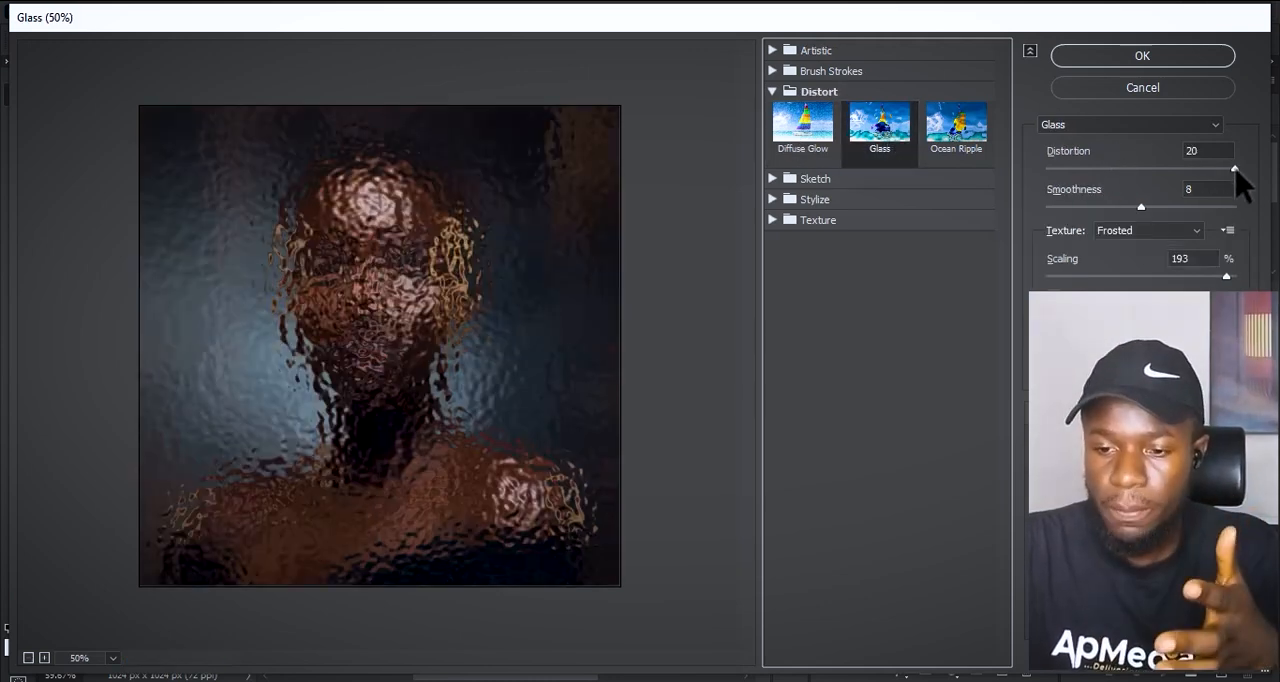
pyautogui.moveTo(1236, 170)
pyautogui.mouseDown()
pyautogui.moveTo(1191, 171)
pyautogui.moveTo(1217, 169)
pyautogui.mouseUp()
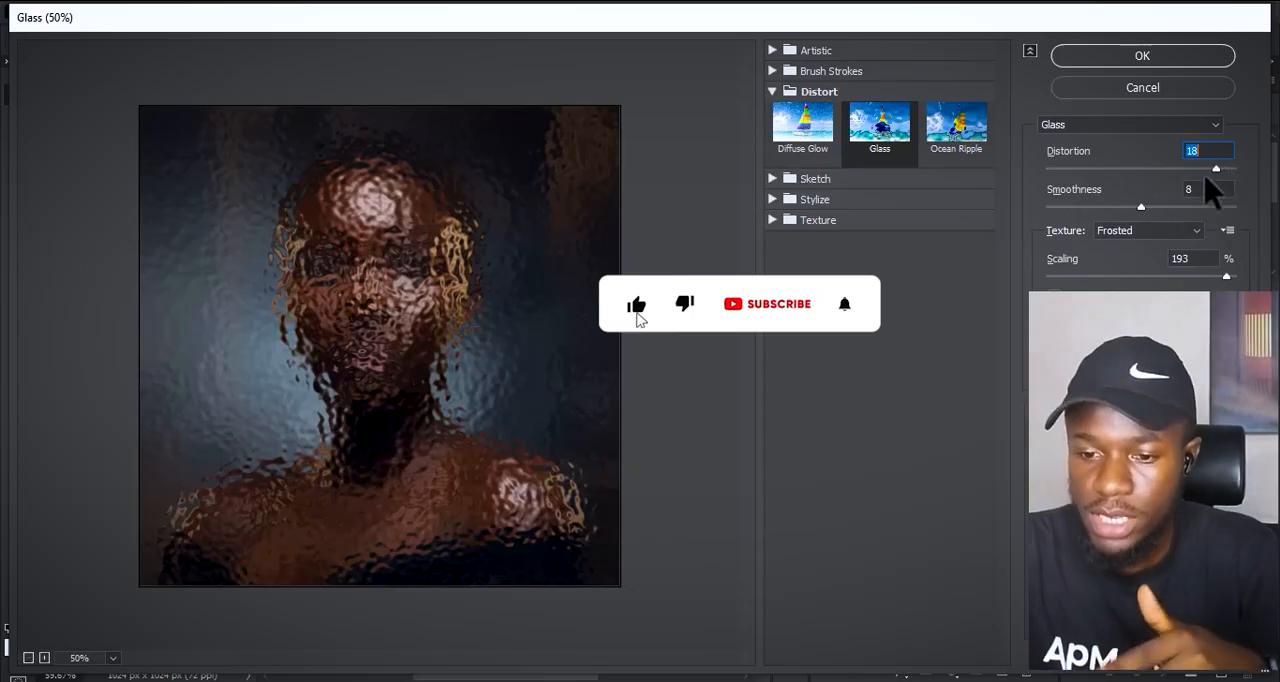
pyautogui.click(1141, 207)
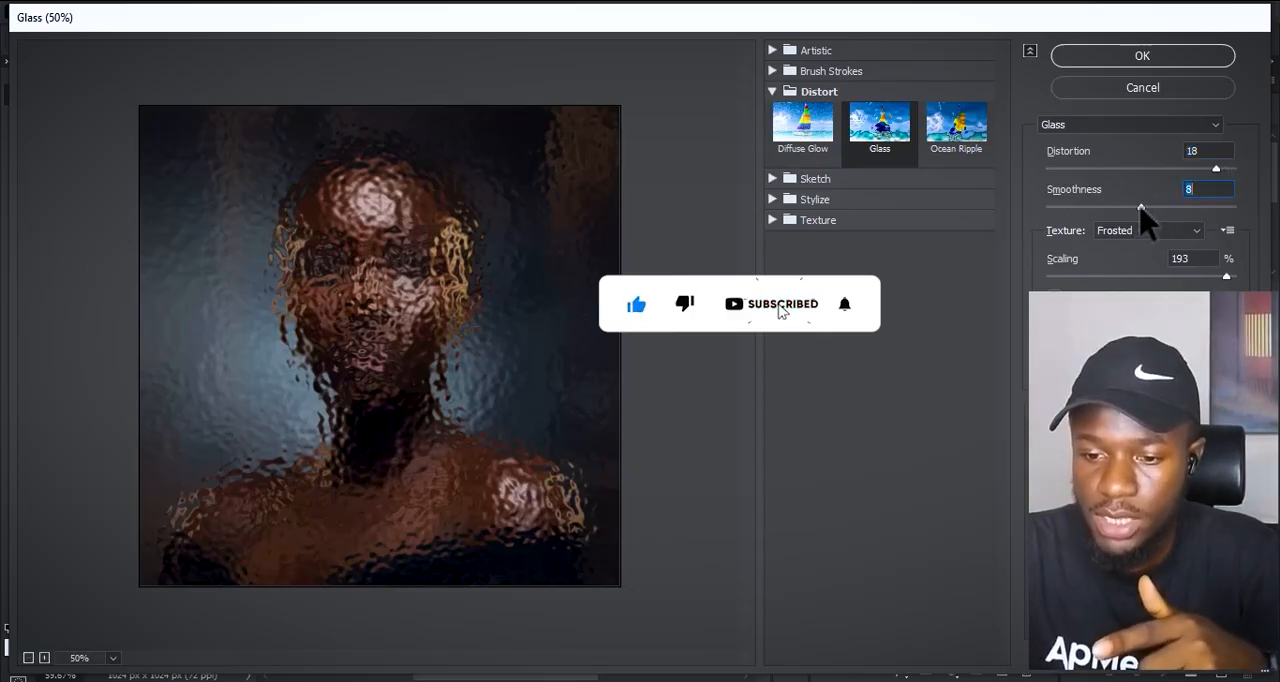
pyautogui.moveTo(1141, 207); pyautogui.dragTo(1165, 204)
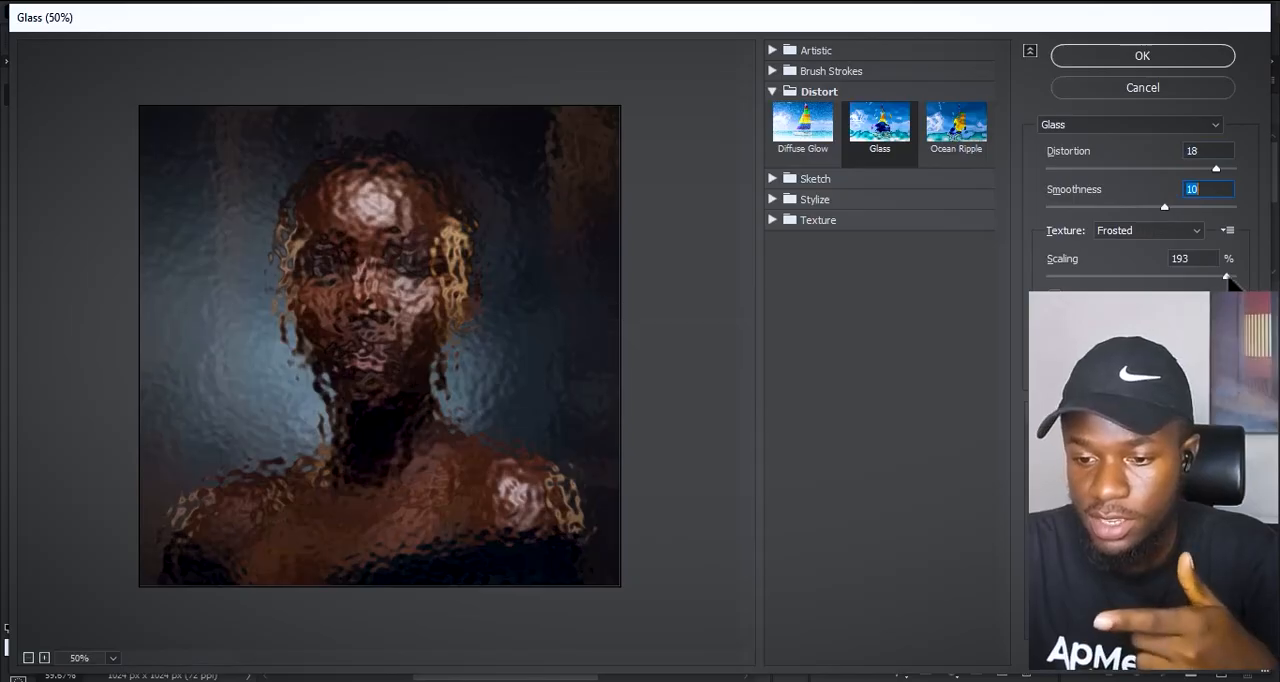
pyautogui.click(1156, 62)
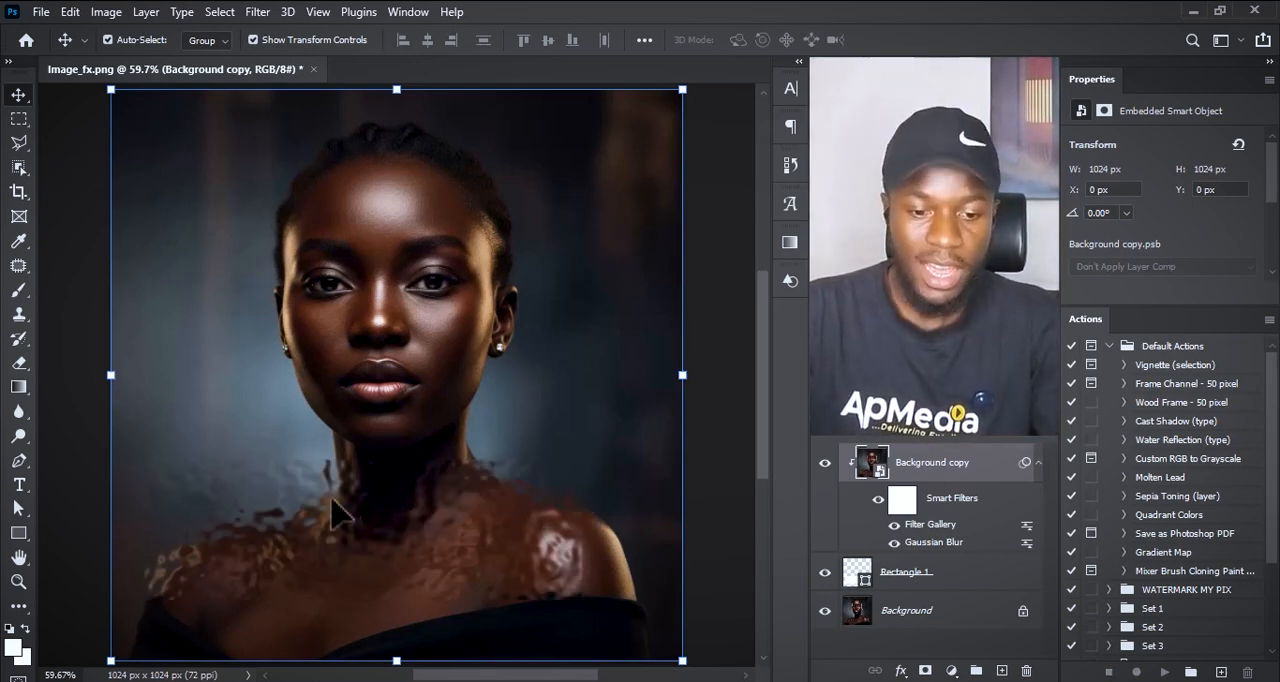
# Step: Collapse the background copy's smart filters and lock that layer
pyautogui.click(1038, 463)
pyautogui.hotkey('ctrl', '/')
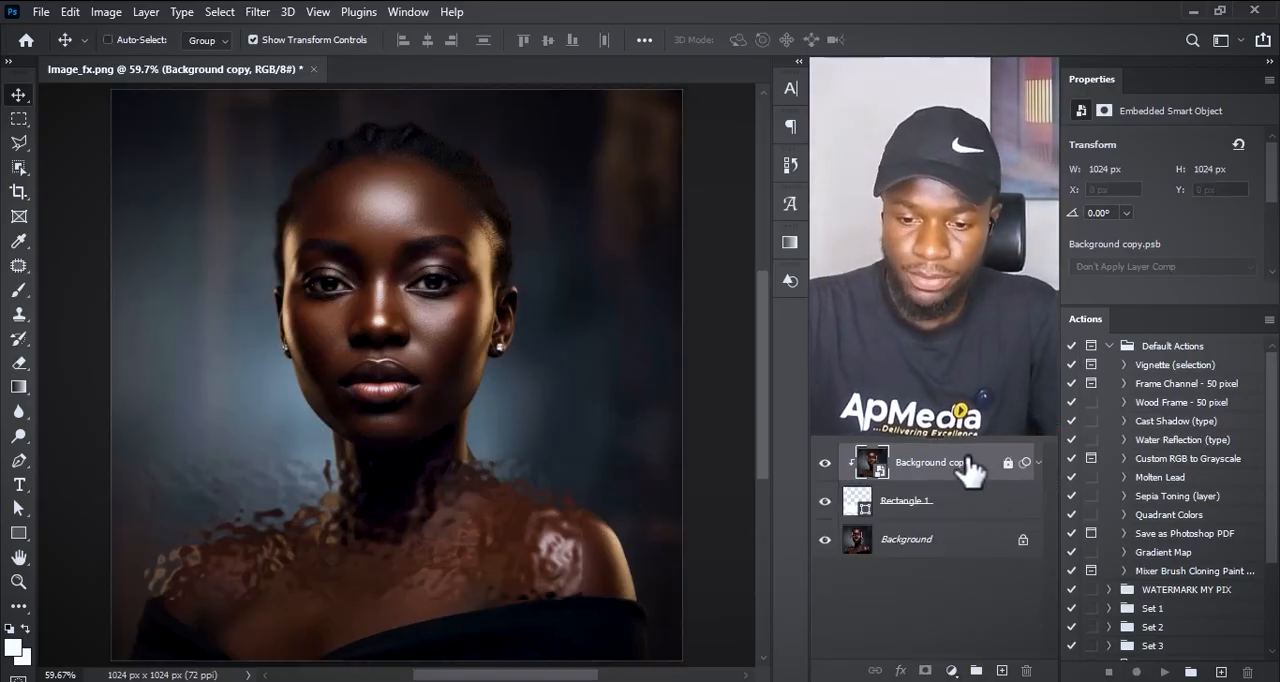
# Step: Round the rectangle's corners and place it across the woman's shoulders at about X 156 px, Y 688 px
pyautogui.moveTo(380, 445)
pyautogui.mouseDown()
pyautogui.moveTo(500, 486)
pyautogui.moveTo(429, 229)
pyautogui.moveTo(391, 282)
pyautogui.moveTo(398, 430)
pyautogui.moveTo(396, 255)
pyautogui.moveTo(355, 240)
pyautogui.moveTo(350, 650)
pyautogui.moveTo(365, 488)
pyautogui.moveTo(425, 618)
pyautogui.moveTo(393, 475)
pyautogui.moveTo(393, 241)
pyautogui.moveTo(395, 292)
pyautogui.moveTo(390, 243)
pyautogui.moveTo(480, 423)
pyautogui.moveTo(357, 442)
pyautogui.mouseUp()
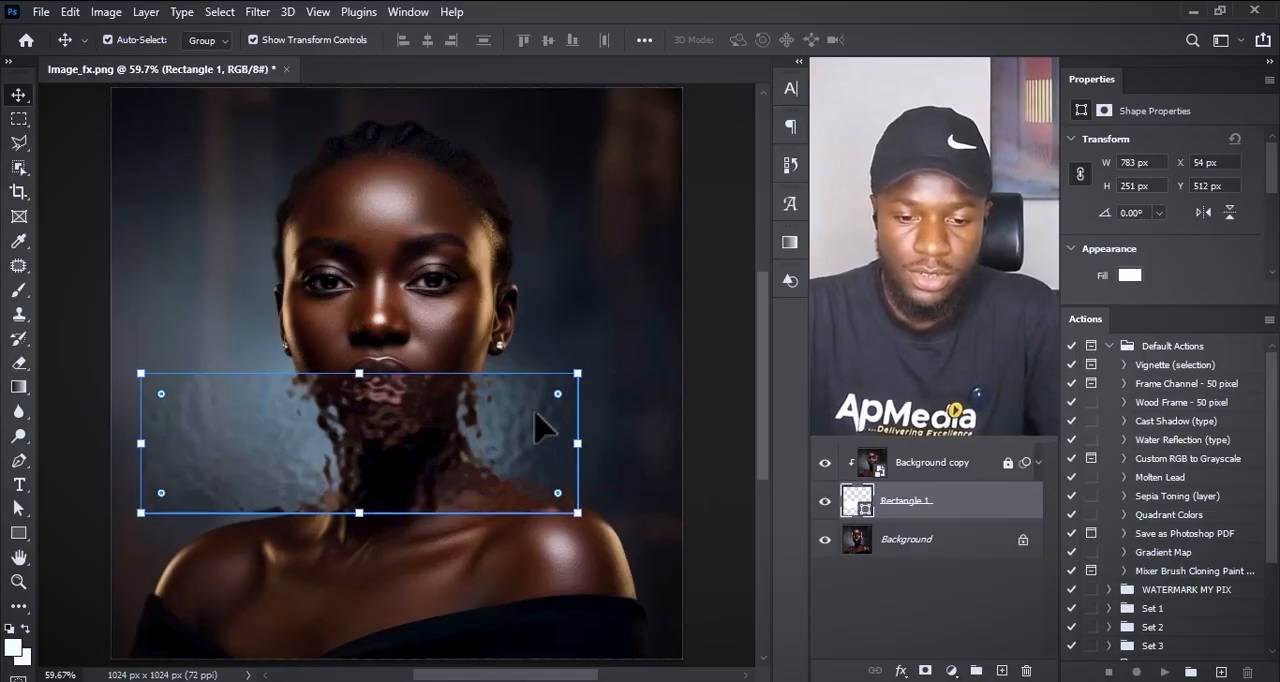
pyautogui.moveTo(558, 394); pyautogui.dragTo(564, 397)
pyautogui.moveTo(345, 428); pyautogui.dragTo(398, 531)
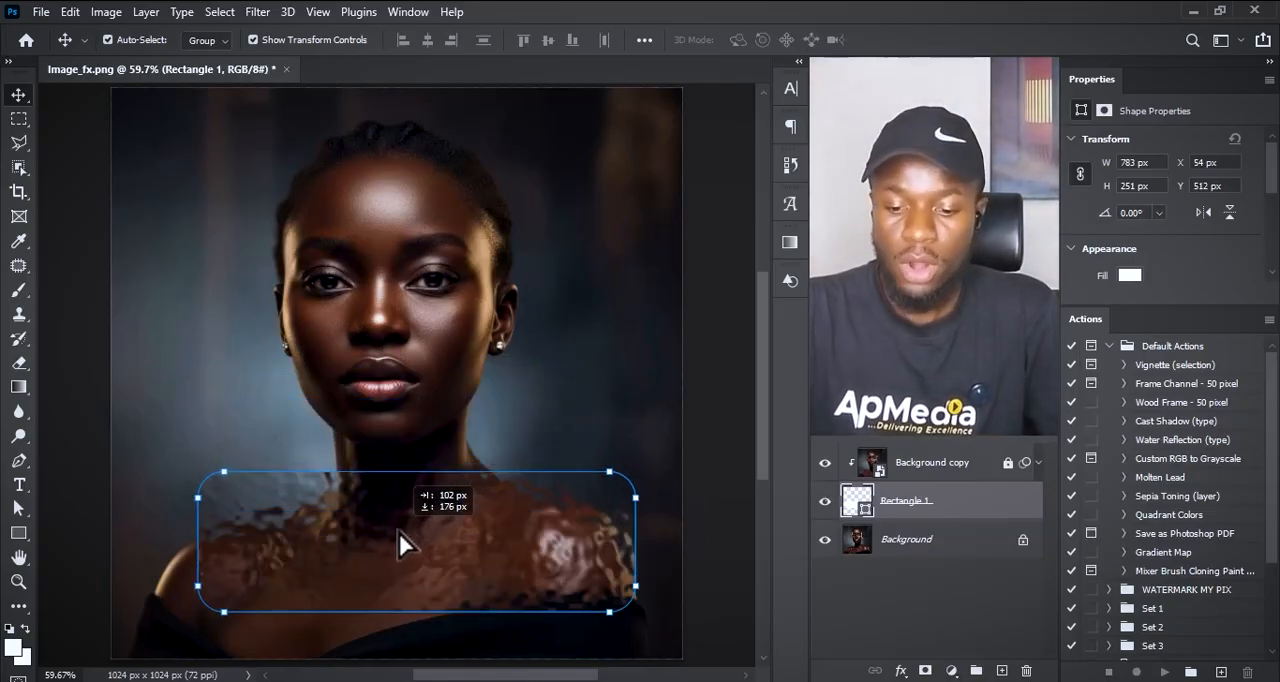
# Step: Add a white 1 px outside Stroke at 100% opacity to the rectangle layer's style
pyautogui.click(900, 671)
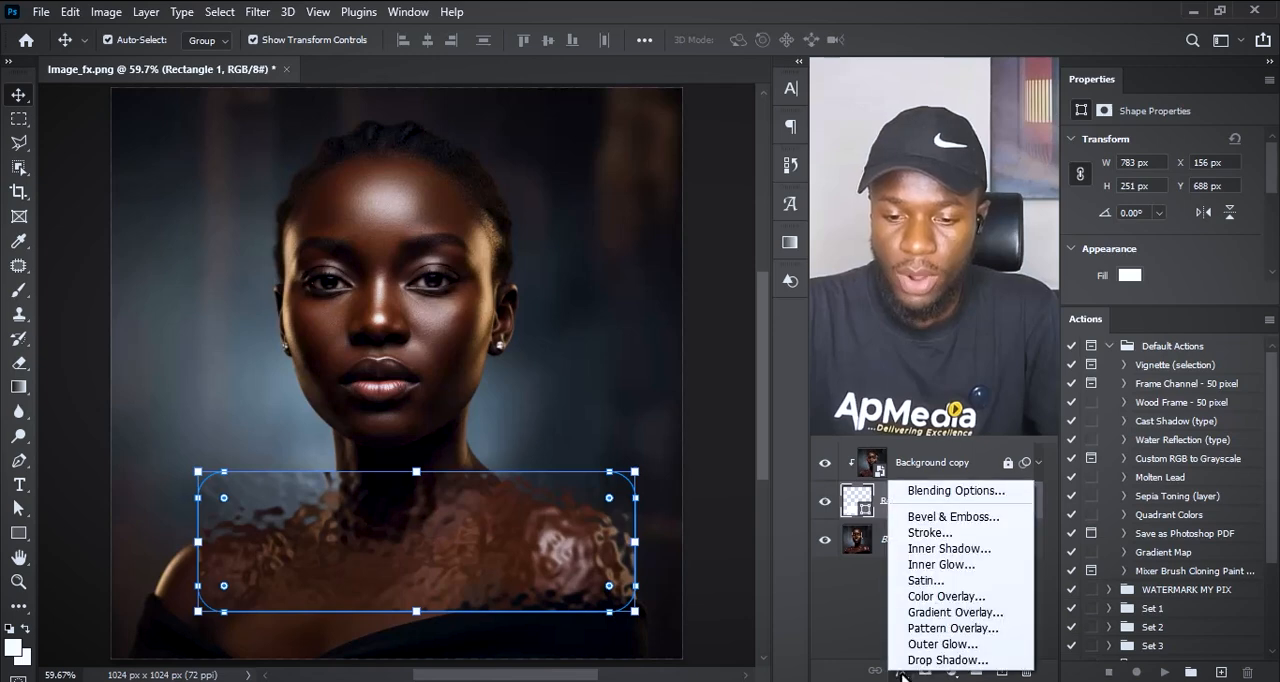
pyautogui.click(956, 490)
pyautogui.moveTo(335, 195); pyautogui.dragTo(355, 28)
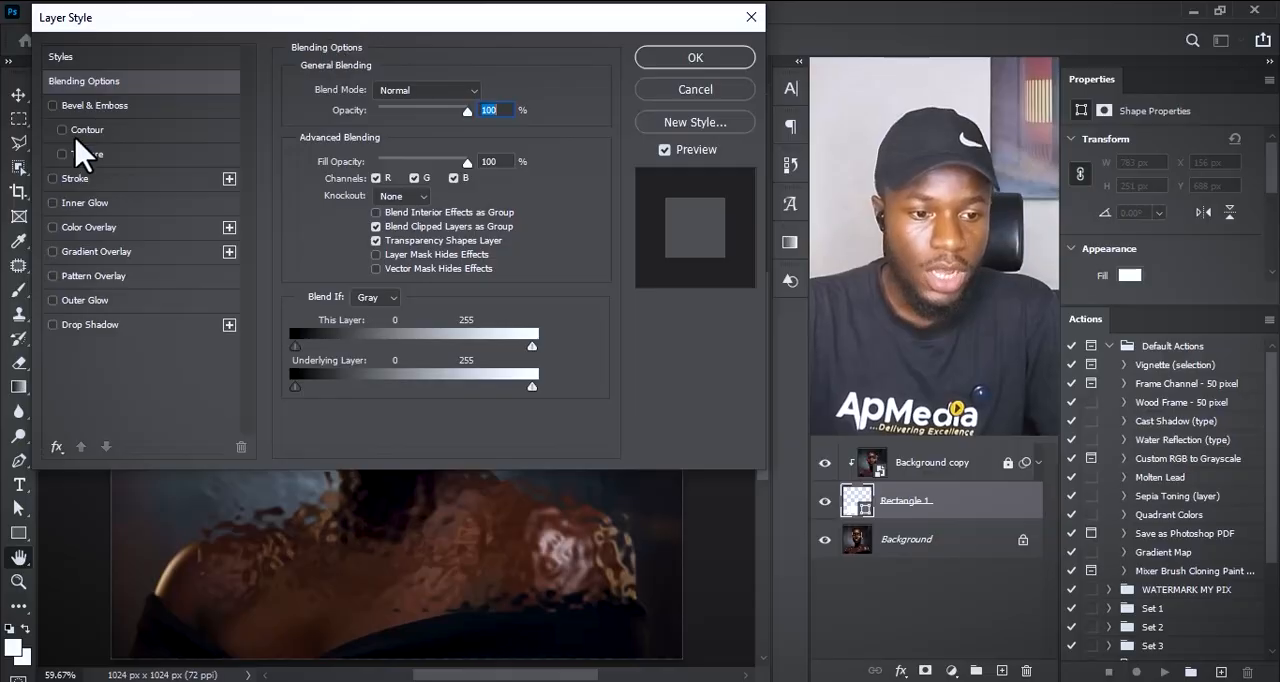
pyautogui.click(54, 179)
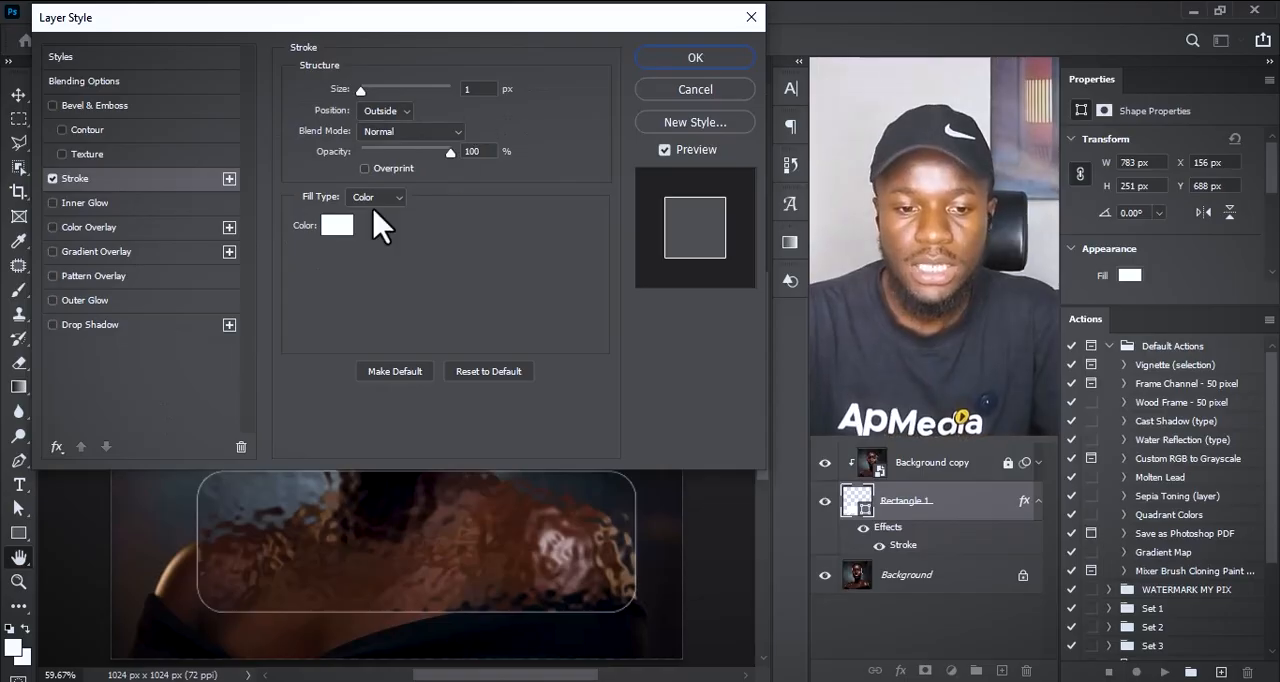
pyautogui.click(476, 89)
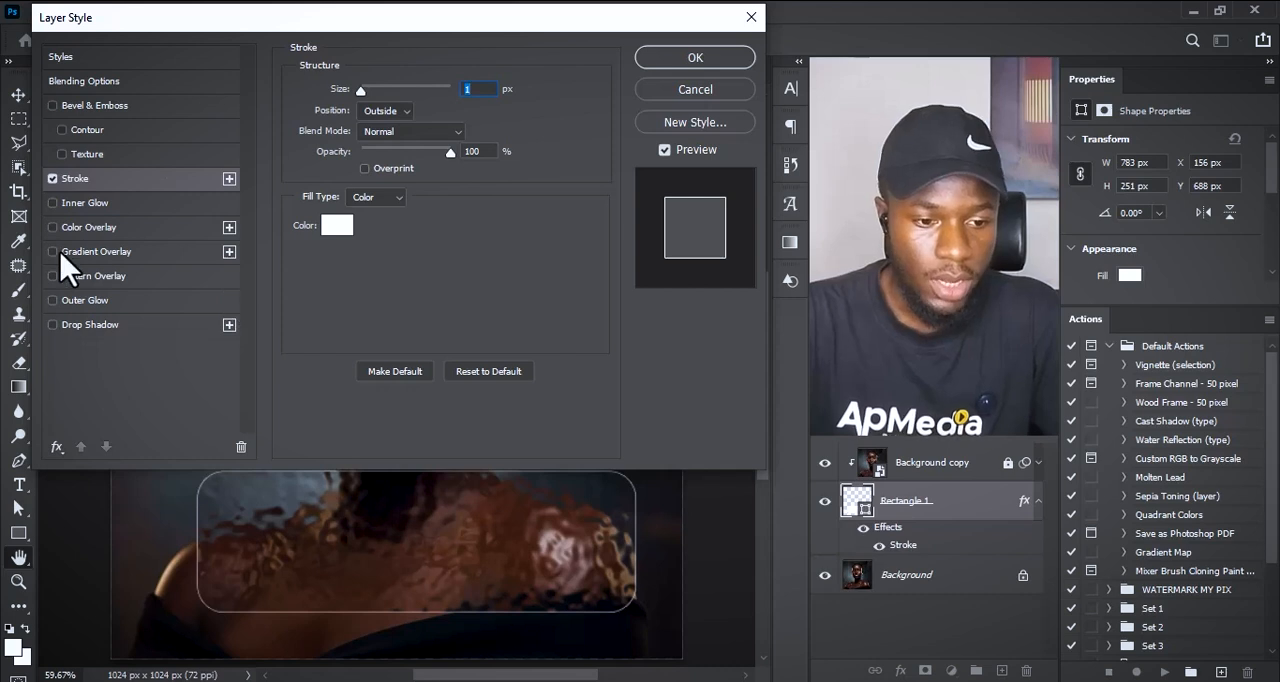
# Step: Add a white Outer Glow to the rectangle with 61% range and 18% opacity
pyautogui.click(53, 203)
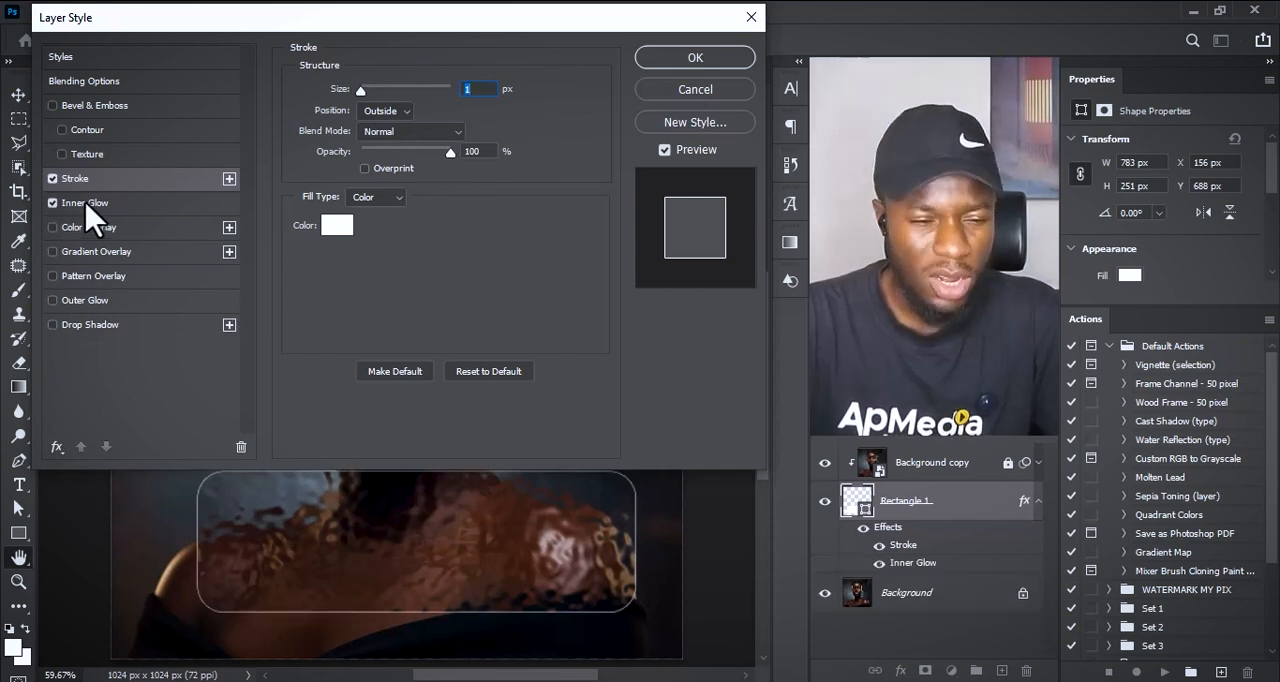
pyautogui.click(53, 203)
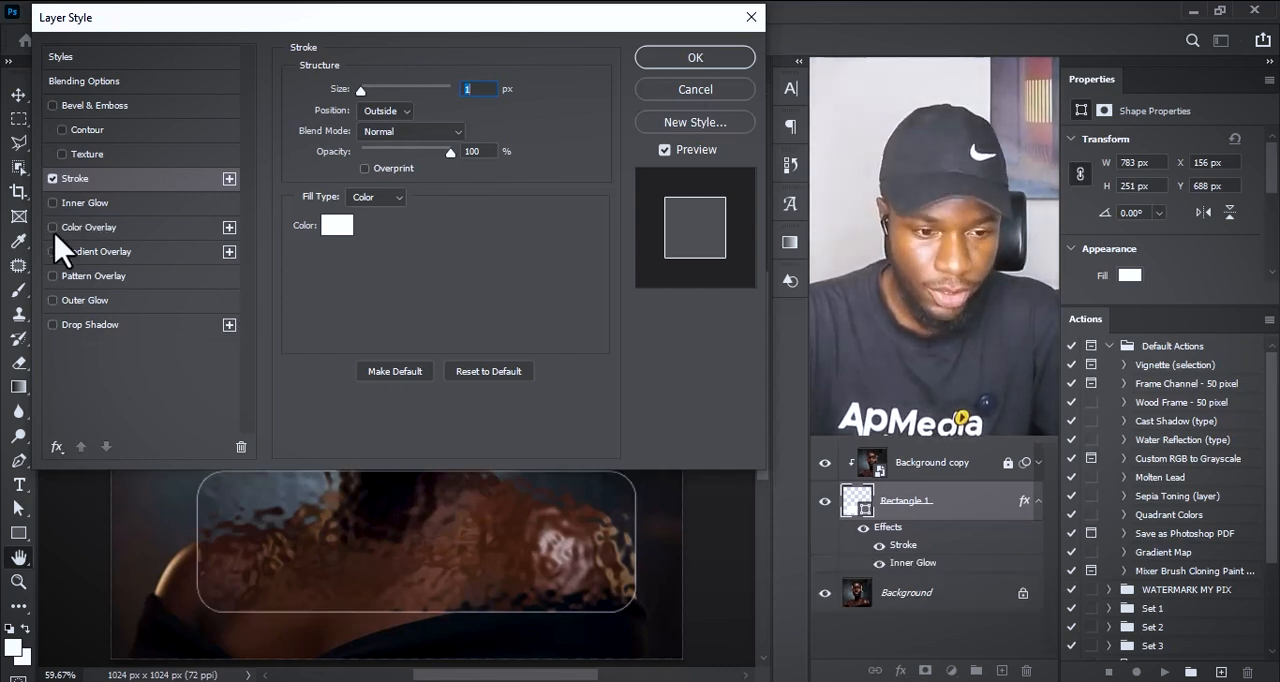
pyautogui.click(54, 300)
pyautogui.click(95, 304)
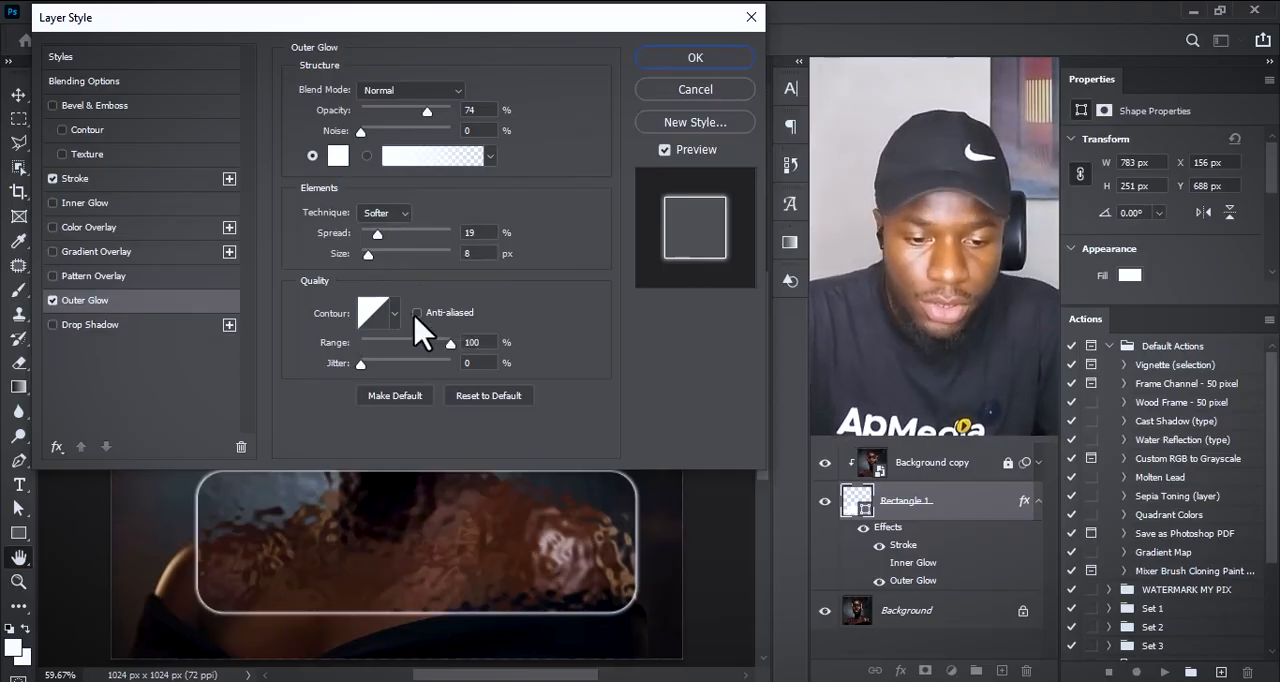
pyautogui.moveTo(454, 344); pyautogui.dragTo(416, 343)
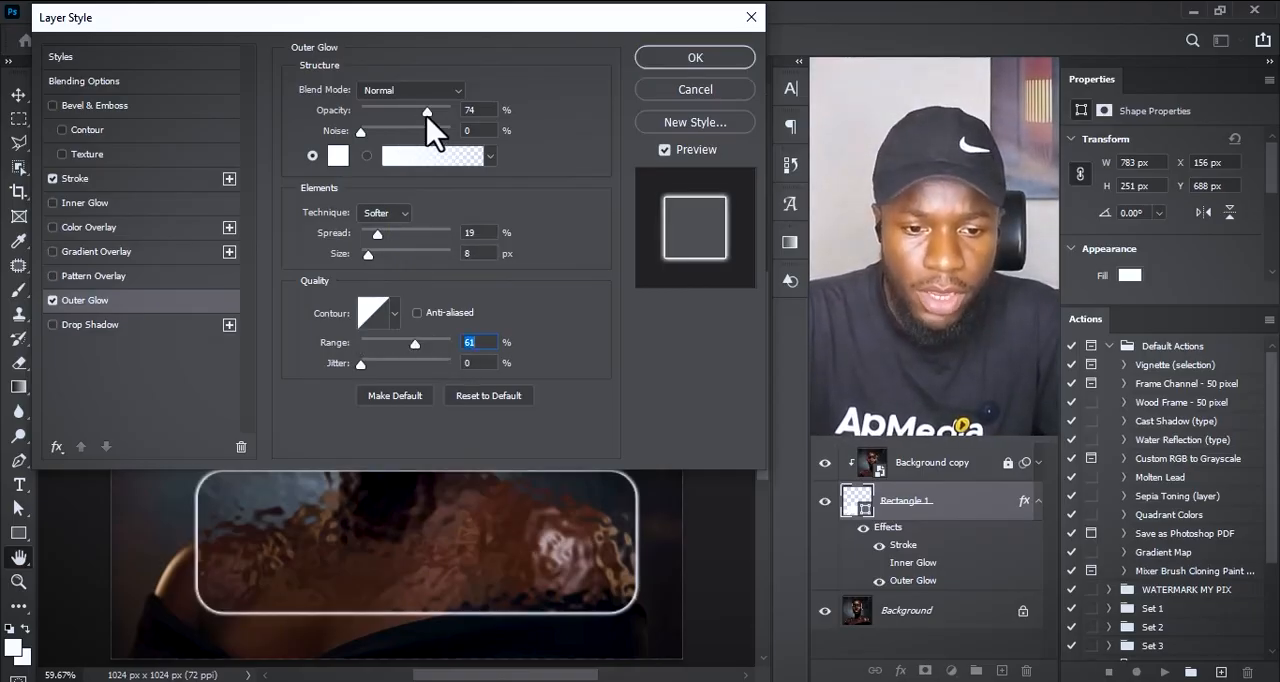
pyautogui.moveTo(427, 111); pyautogui.dragTo(385, 111)
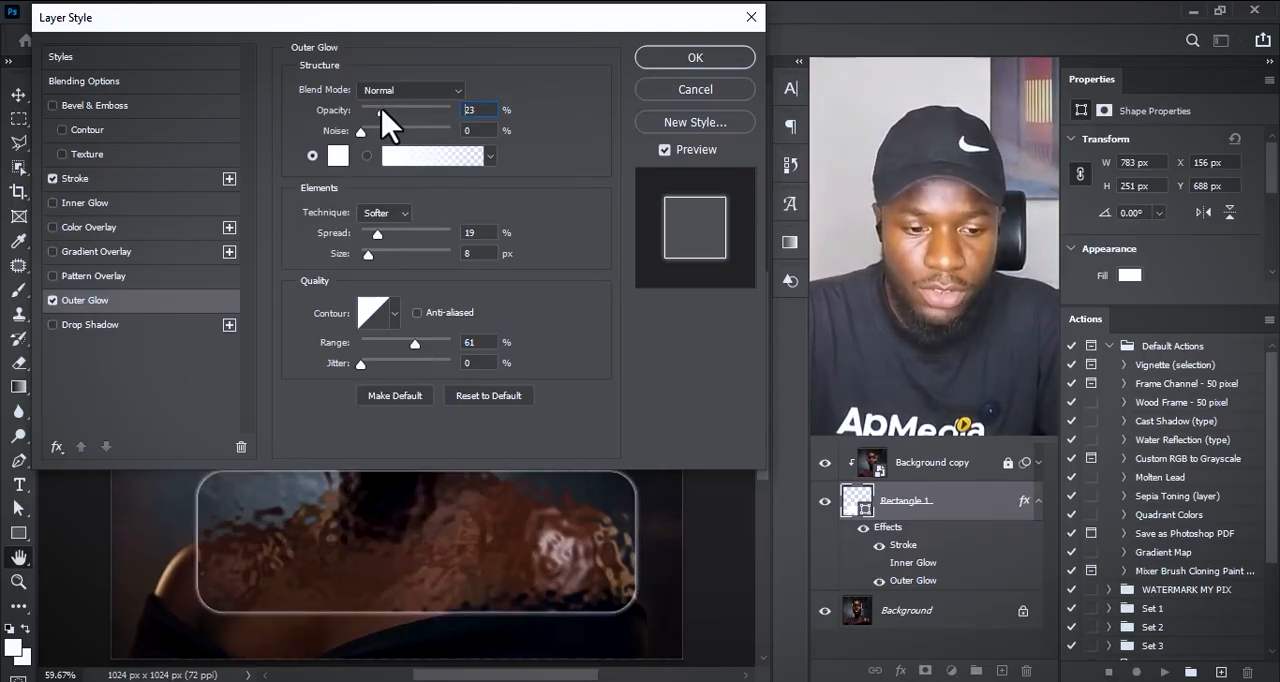
# Step: Change the outer glow color to a muted slate blue and set its opacity to 65%
pyautogui.click(338, 157)
pyautogui.click(185, 476)
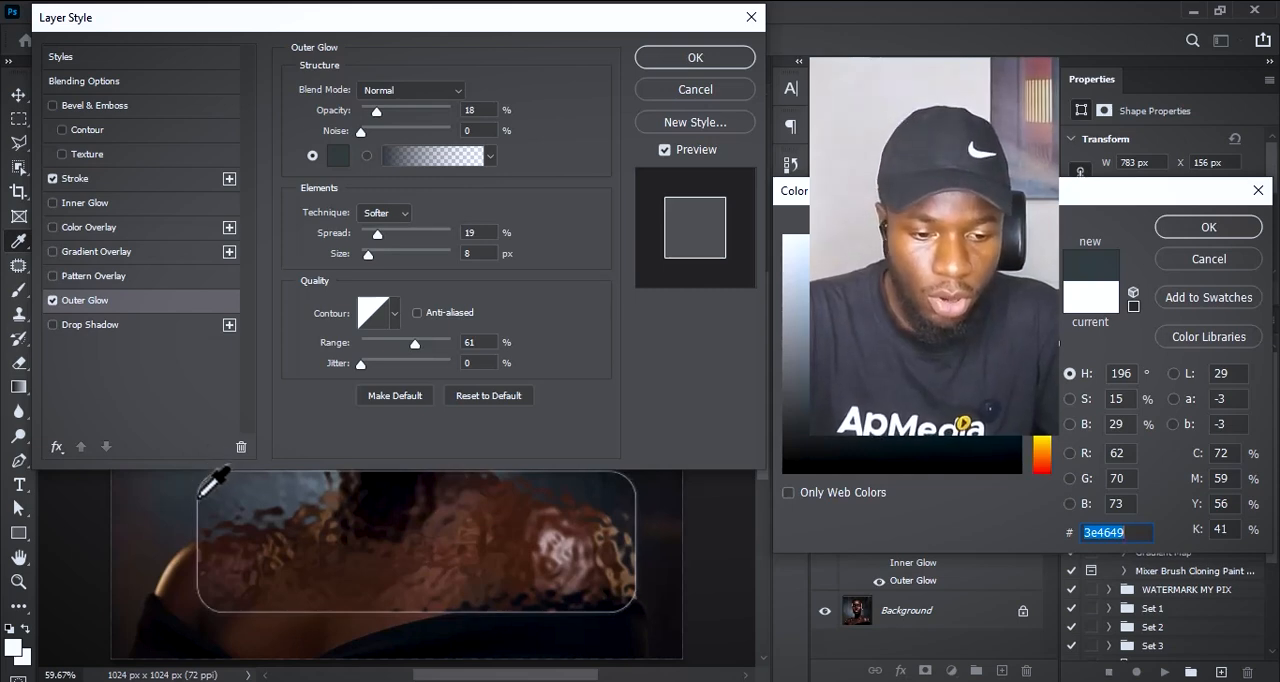
pyautogui.click(201, 493)
pyautogui.press('Return')
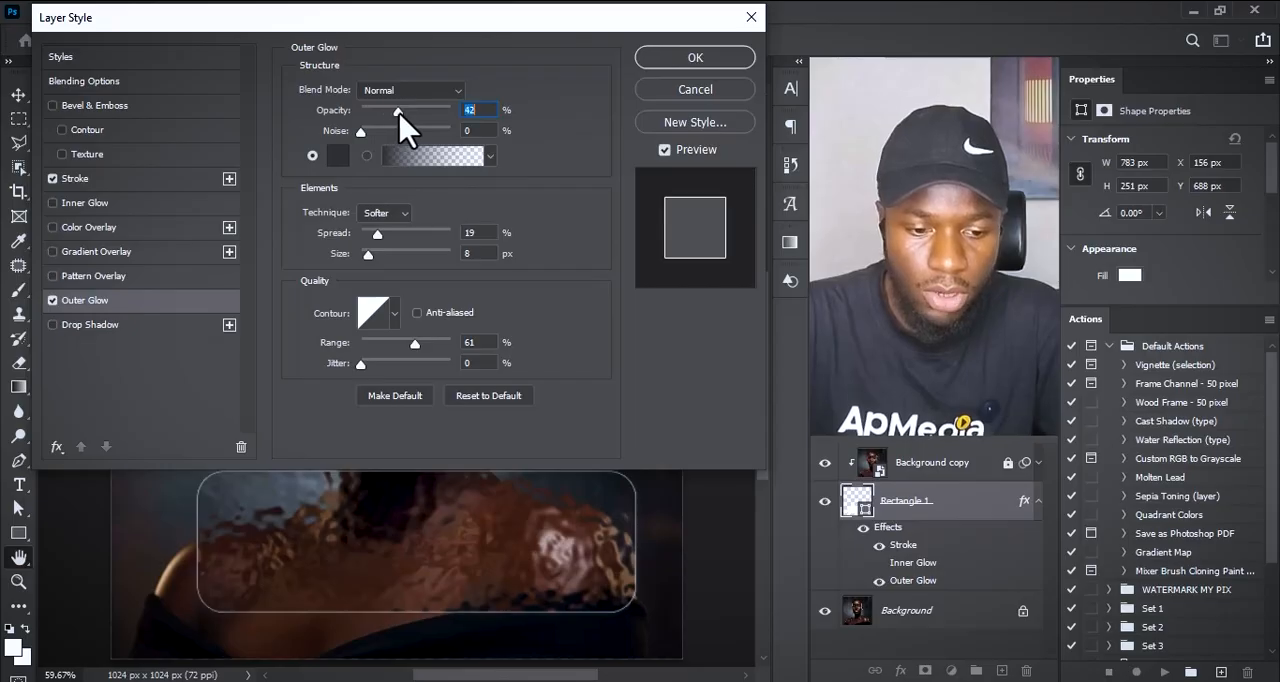
pyautogui.click(339, 156)
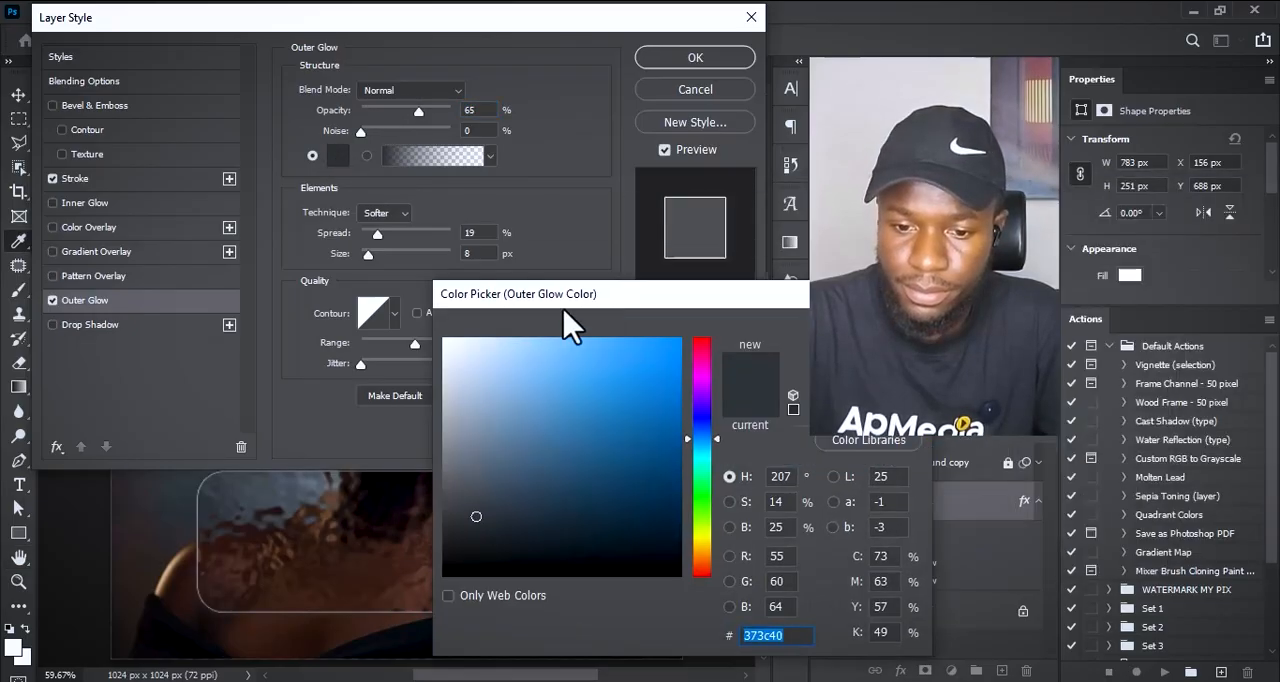
pyautogui.moveTo(565, 310); pyautogui.dragTo(325, 299)
pyautogui.moveTo(308, 356); pyautogui.dragTo(228, 473)
pyautogui.press('Return')
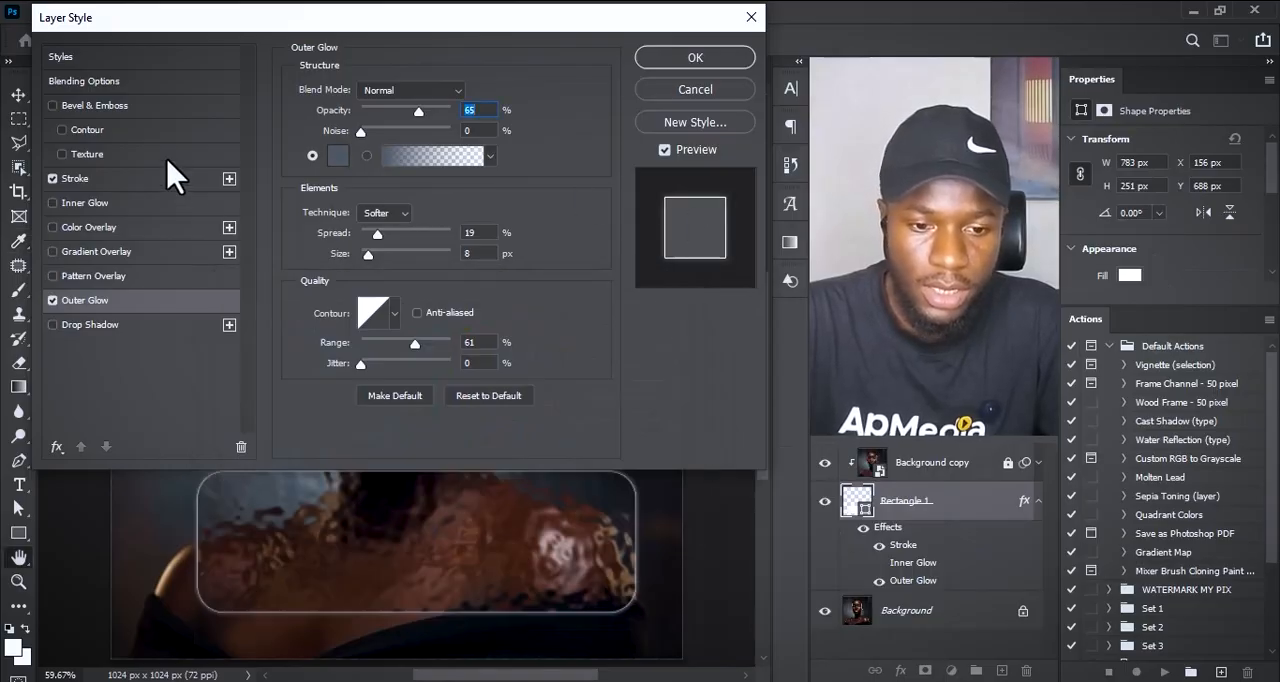
# Step: Set the outer glow's opacity to 81%, noise to 0% and range to 88%
pyautogui.click(435, 111)
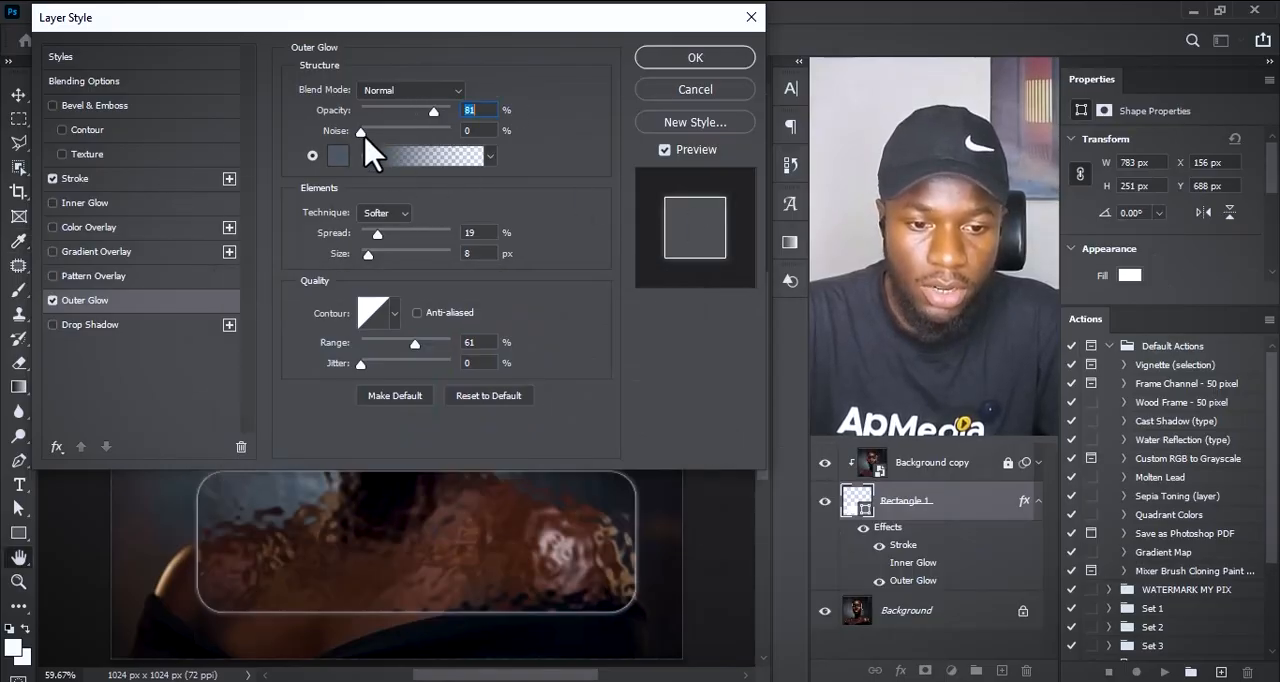
pyautogui.moveTo(381, 137); pyautogui.dragTo(277, 164)
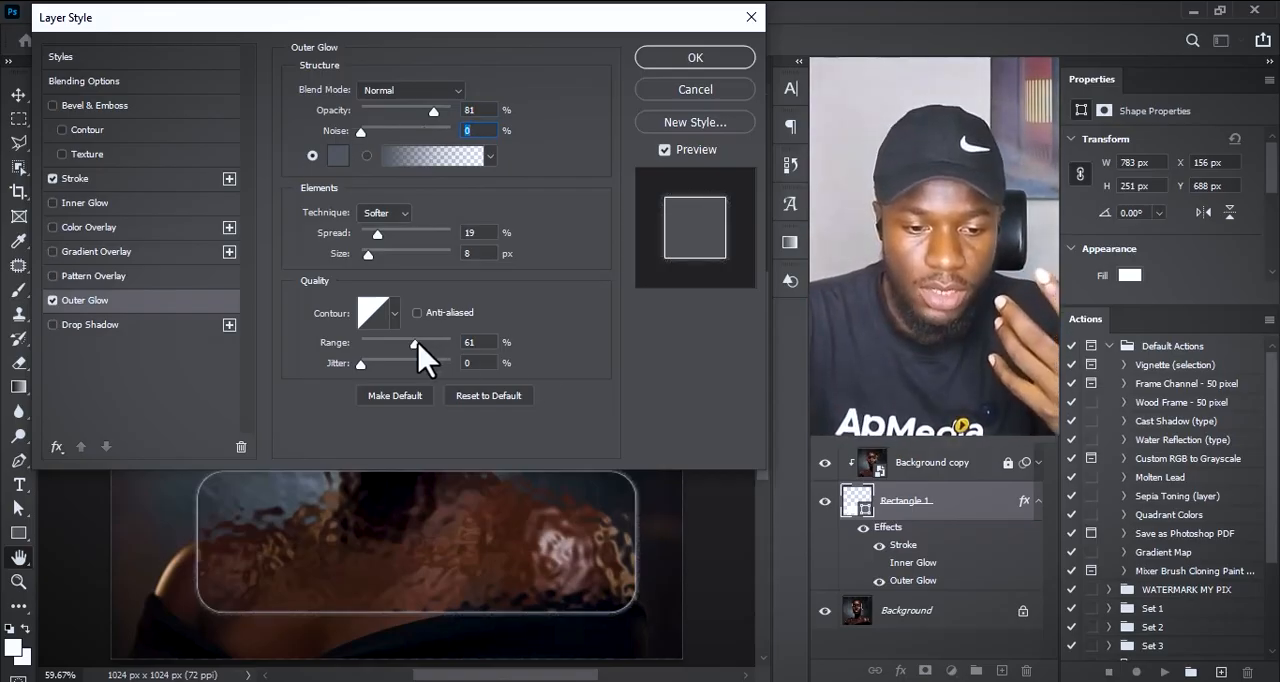
pyautogui.moveTo(422, 340); pyautogui.dragTo(439, 342)
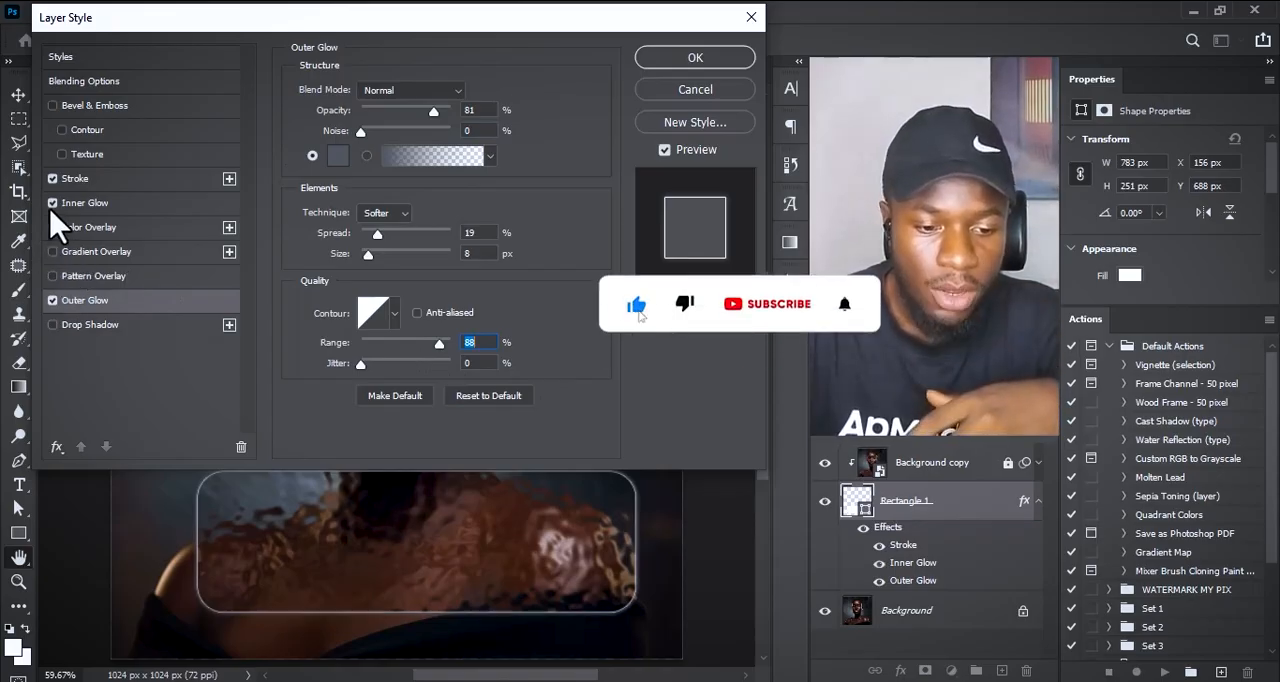
# Step: Add an Inner Glow with 49% choke and a smooth Inner Bevel with 313% depth, and apply the layer style
pyautogui.click(85, 205)
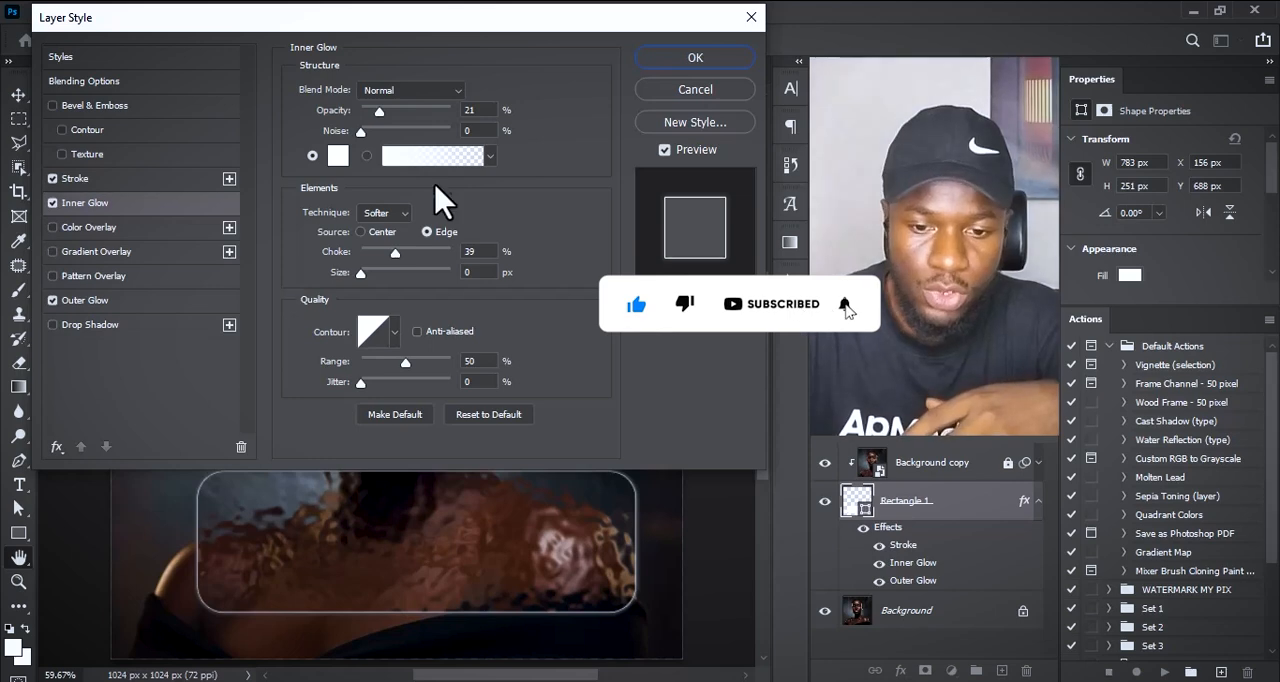
pyautogui.moveTo(393, 252); pyautogui.dragTo(410, 254)
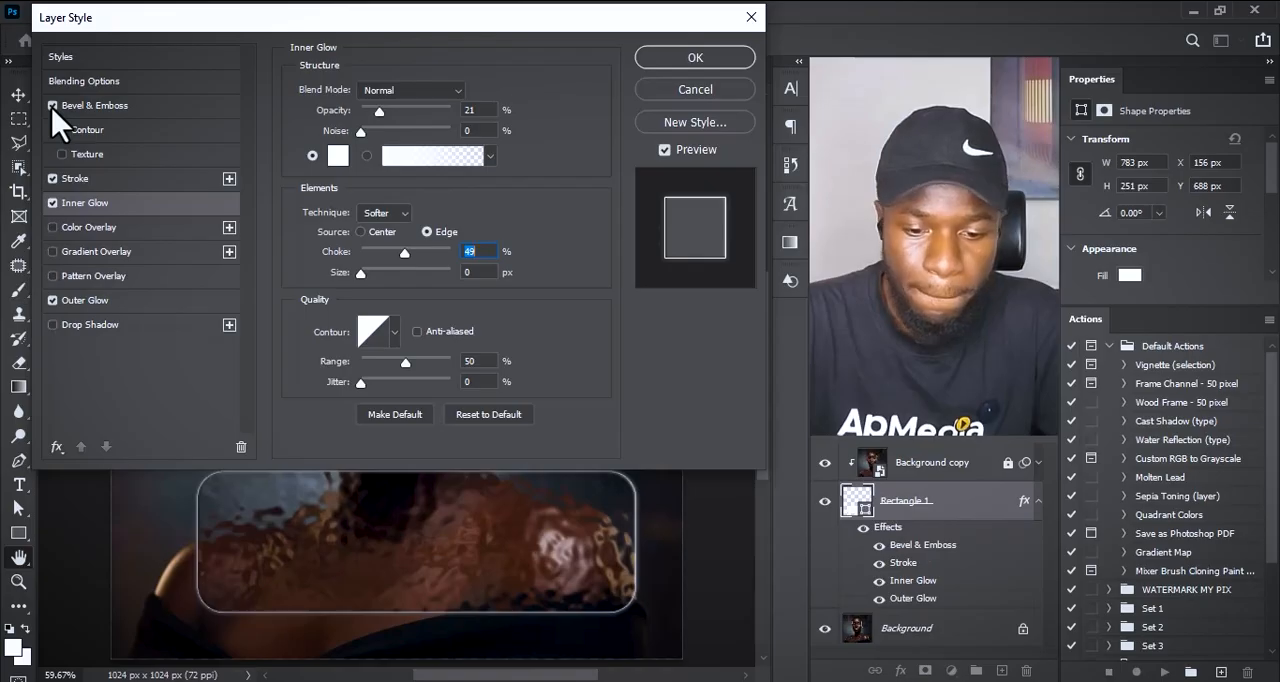
pyautogui.click(86, 106)
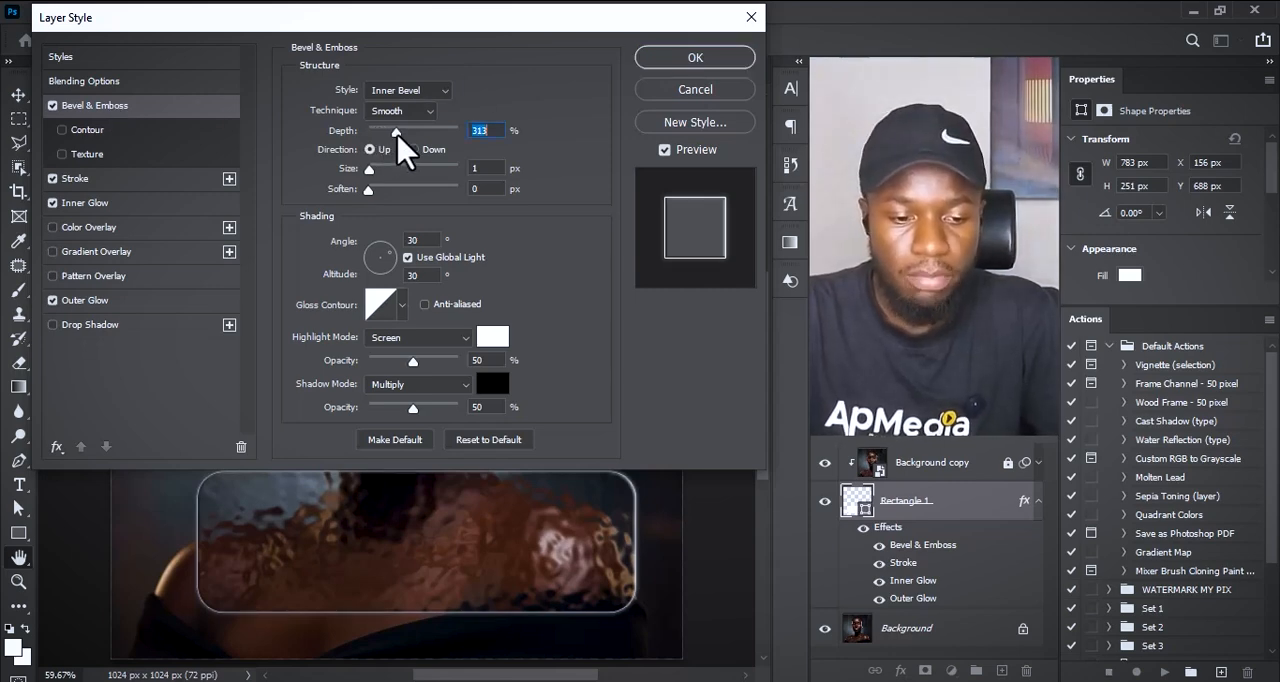
pyautogui.click(660, 57)
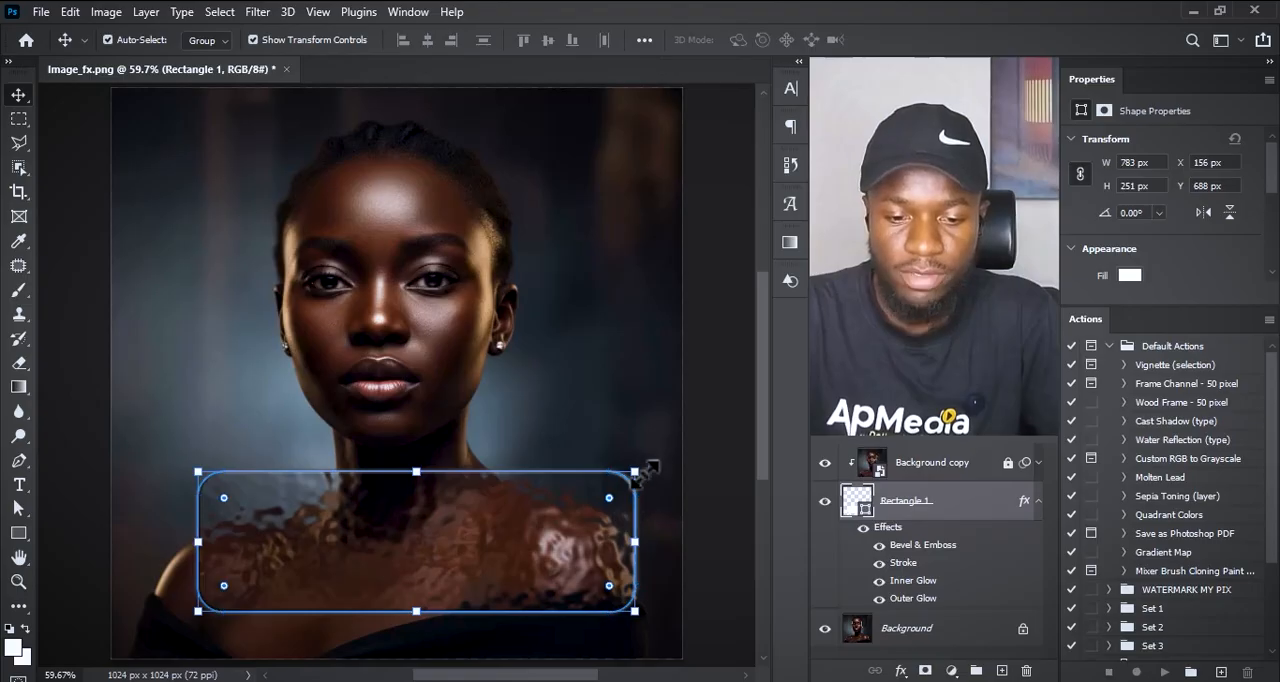
# Step: Scale the glass rectangle proportionally to about 82% and deselect it
pyautogui.moveTo(645, 469); pyautogui.dragTo(559, 496)
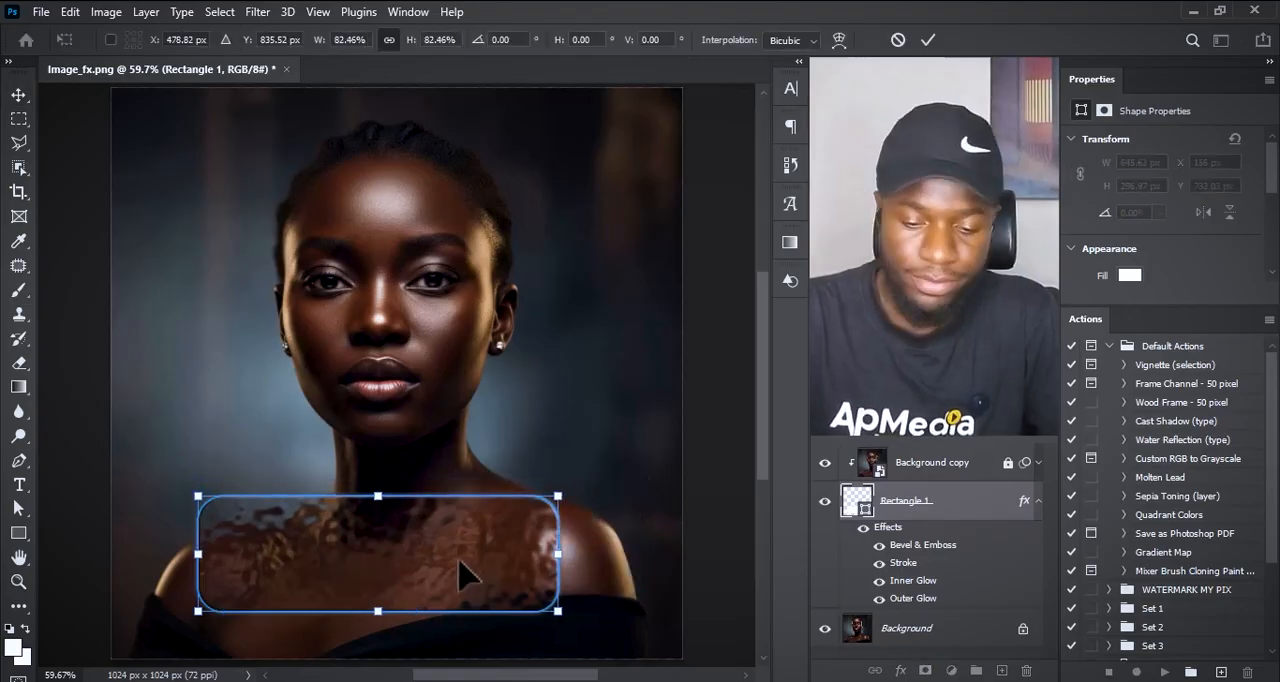
pyautogui.press('Return')
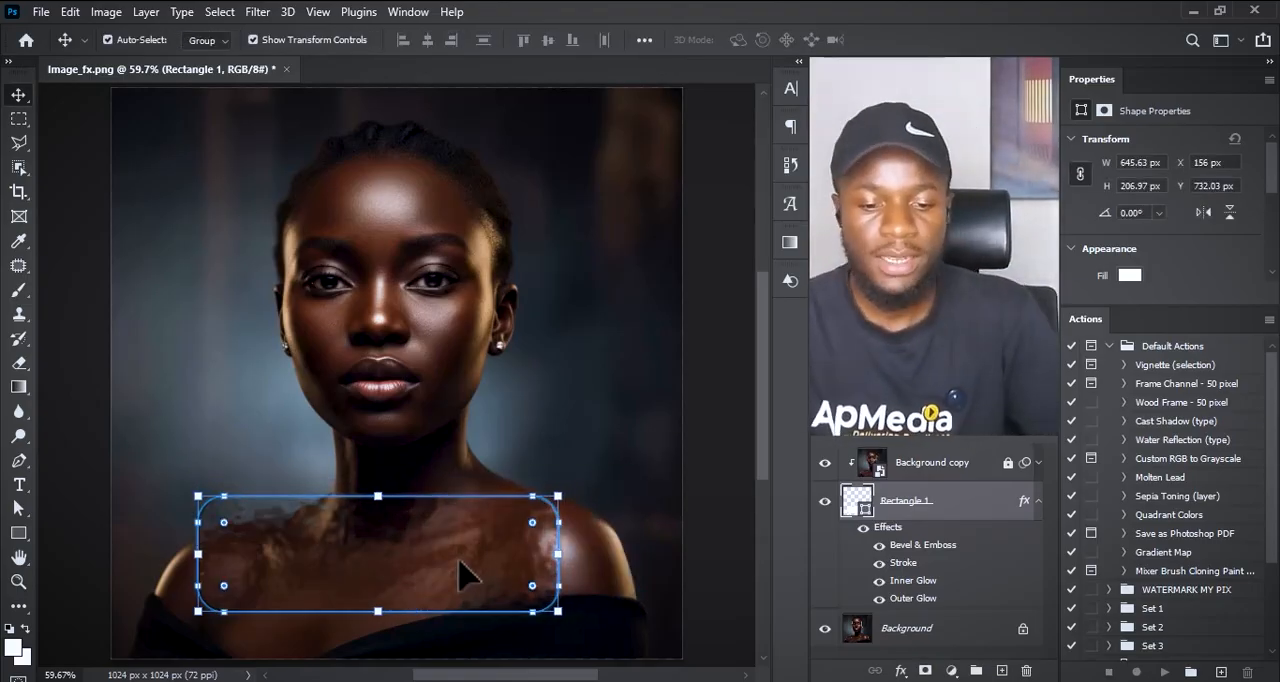
pyautogui.click(704, 467)
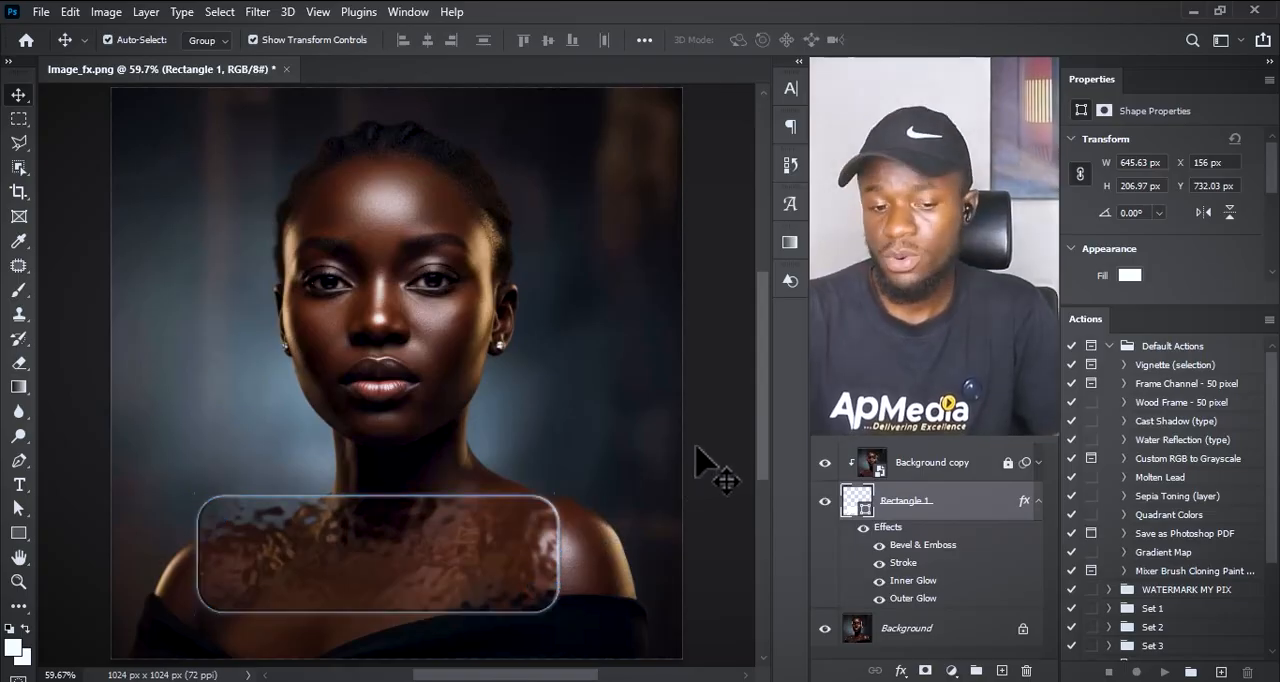
# Step: Move the glass rectangle around the shoulders, ending at about X 265 px, Y 746 px
pyautogui.moveTo(496, 481); pyautogui.dragTo(385, 537)
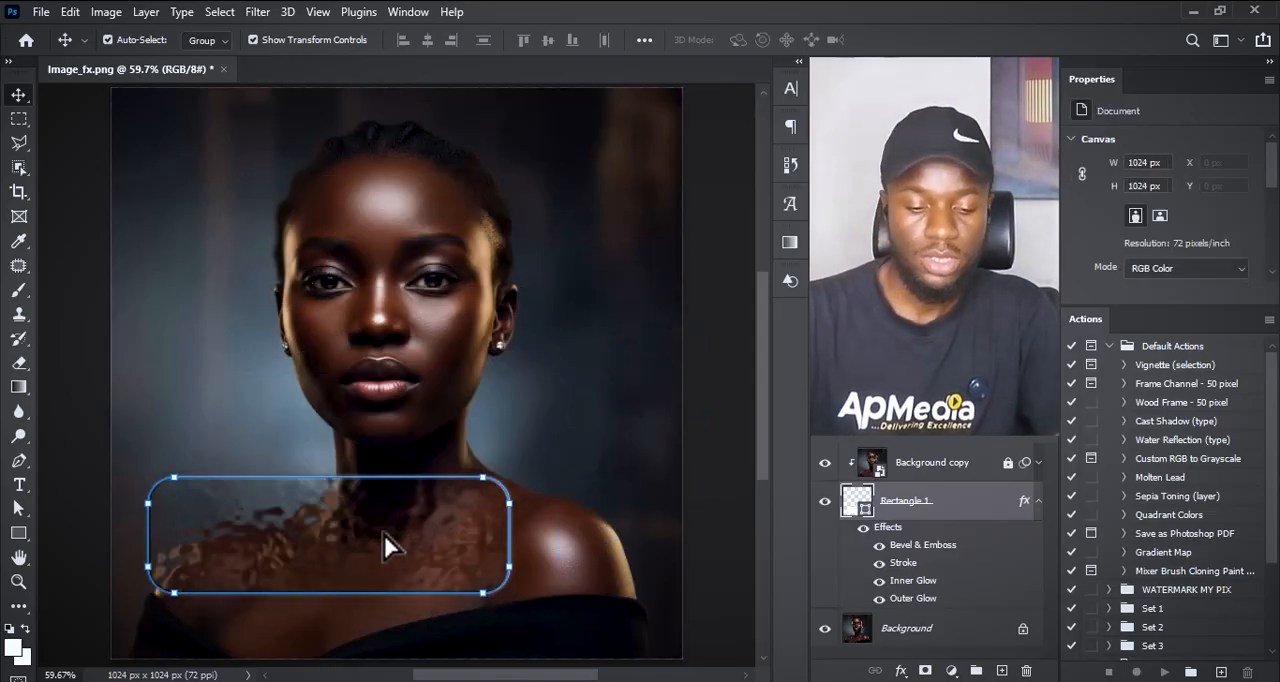
pyautogui.click(606, 468)
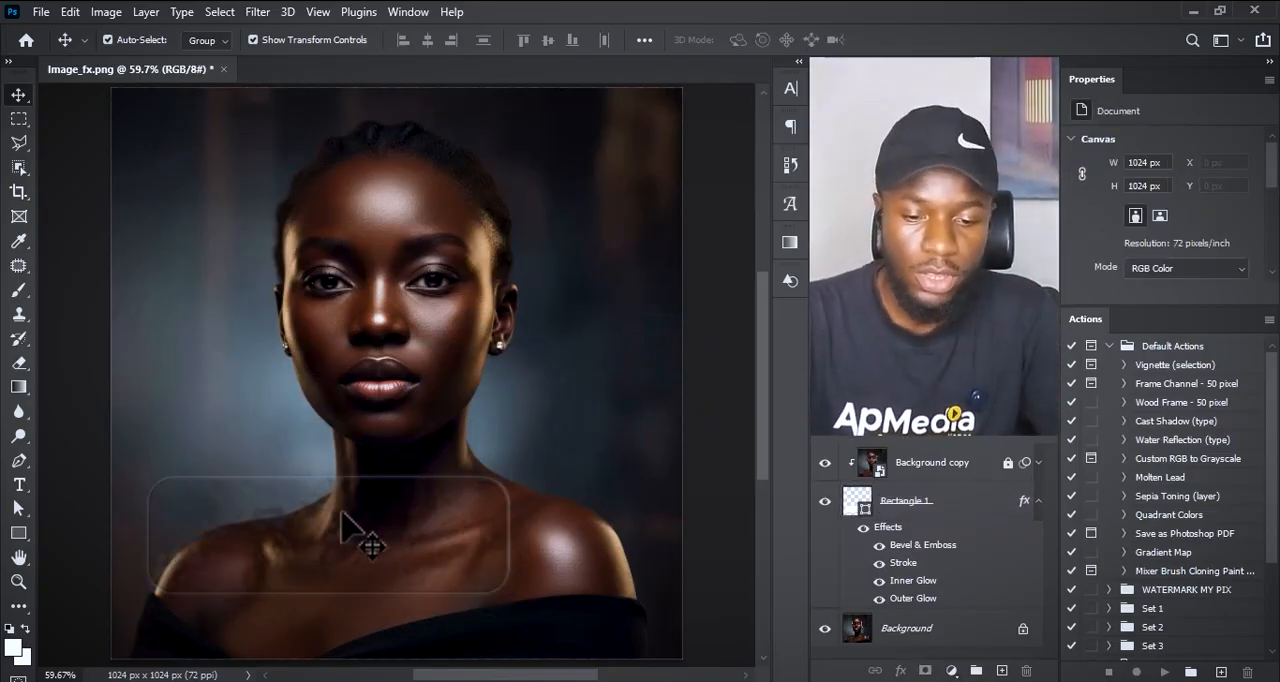
pyautogui.moveTo(341, 513); pyautogui.dragTo(455, 536)
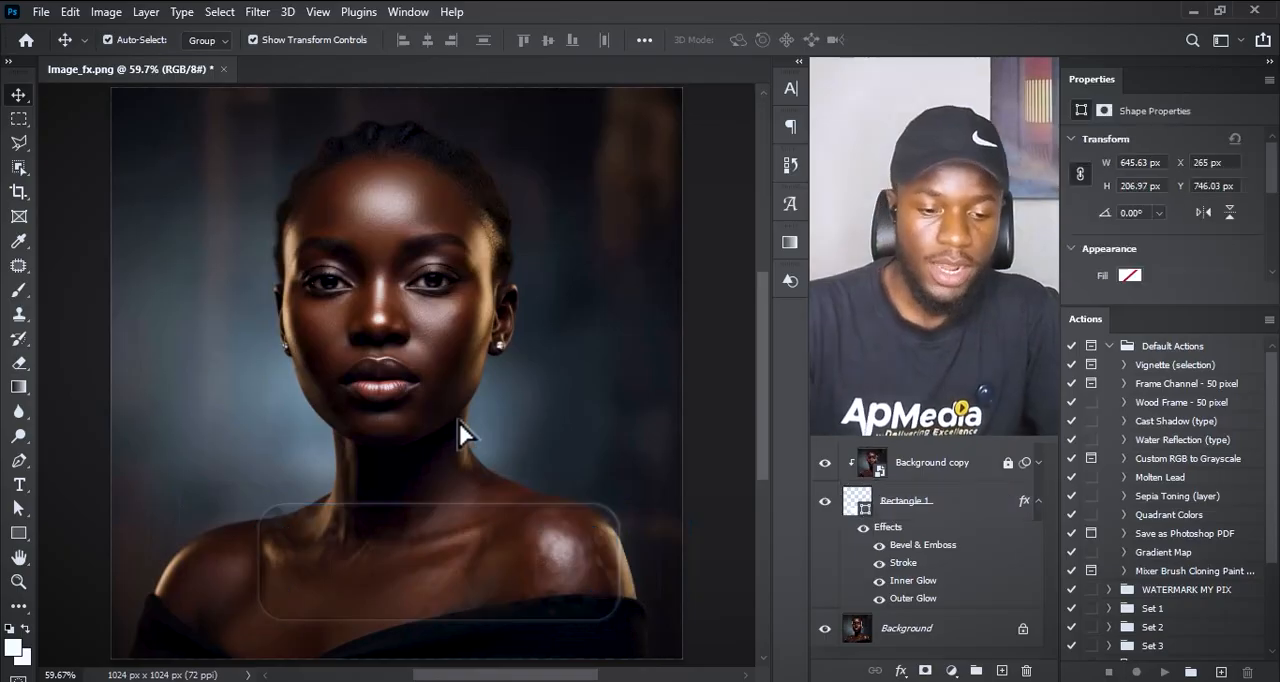
# Step: Add the text "GLASS EFFECT" on the glass rectangle and scale it proportionally to about 829%
pyautogui.press('t')
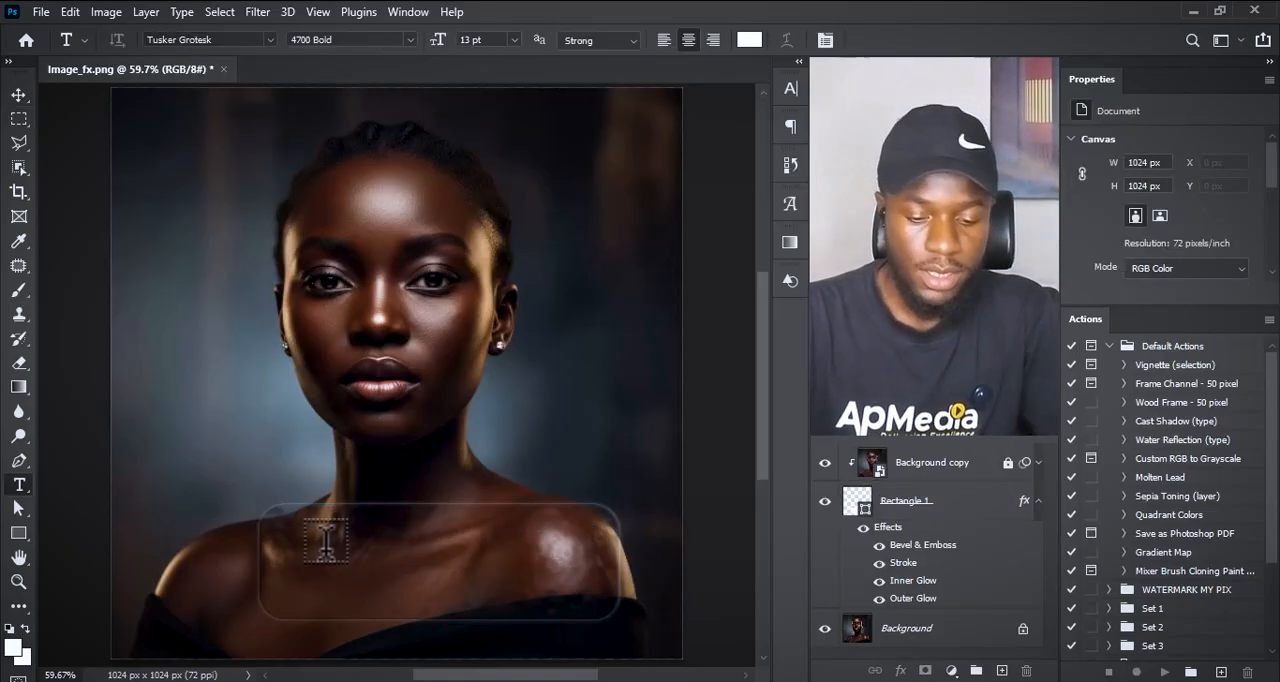
pyautogui.click(326, 543)
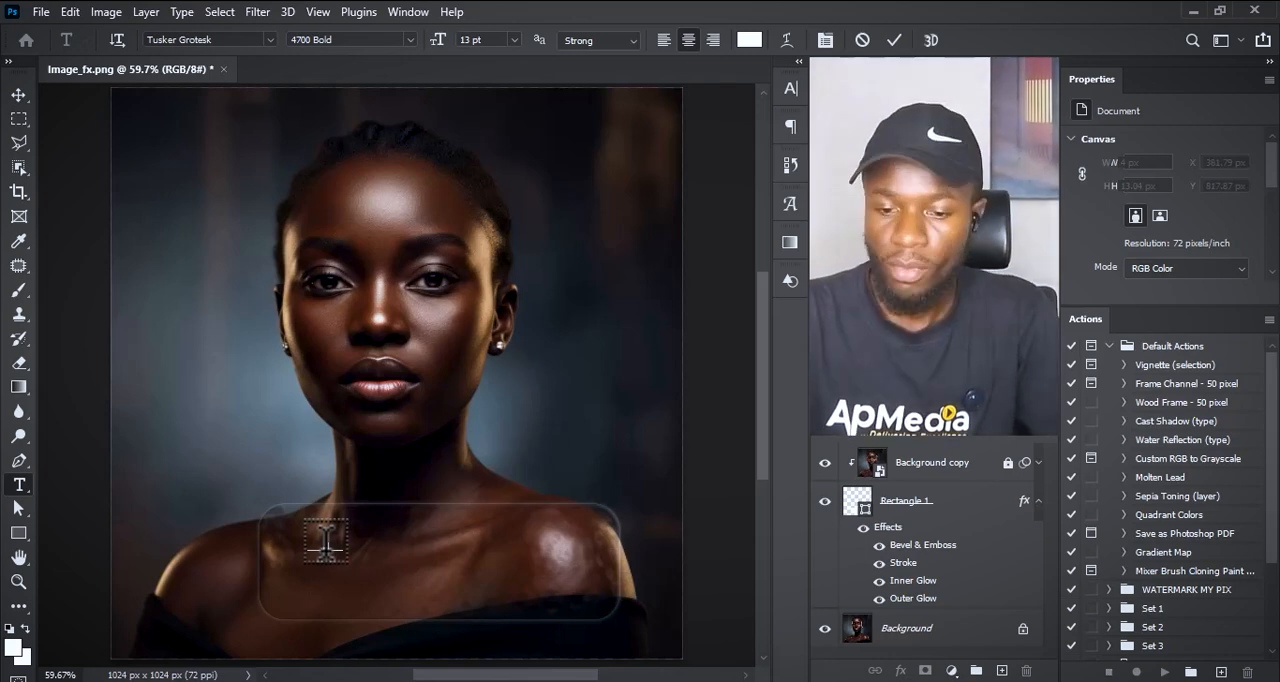
pyautogui.hotkey('ctrl', 'Return')
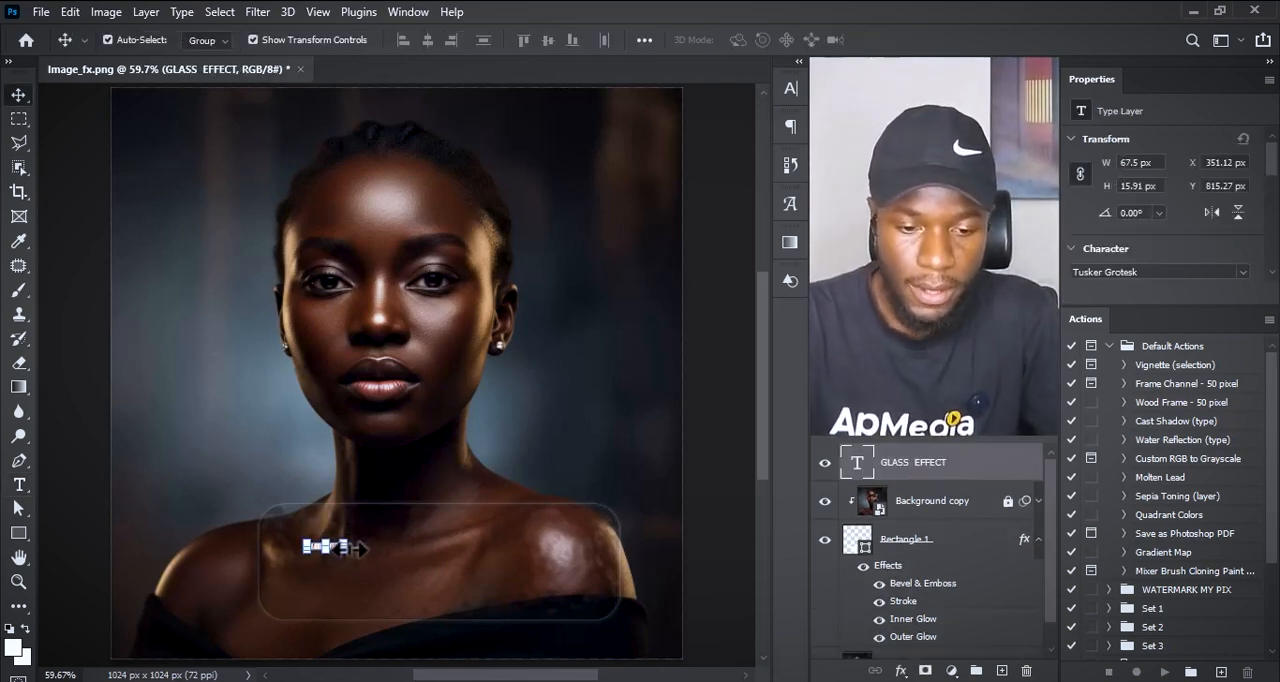
pyautogui.hotkey('ctrl', 't')
pyautogui.moveTo(368, 559); pyautogui.dragTo(620, 568)
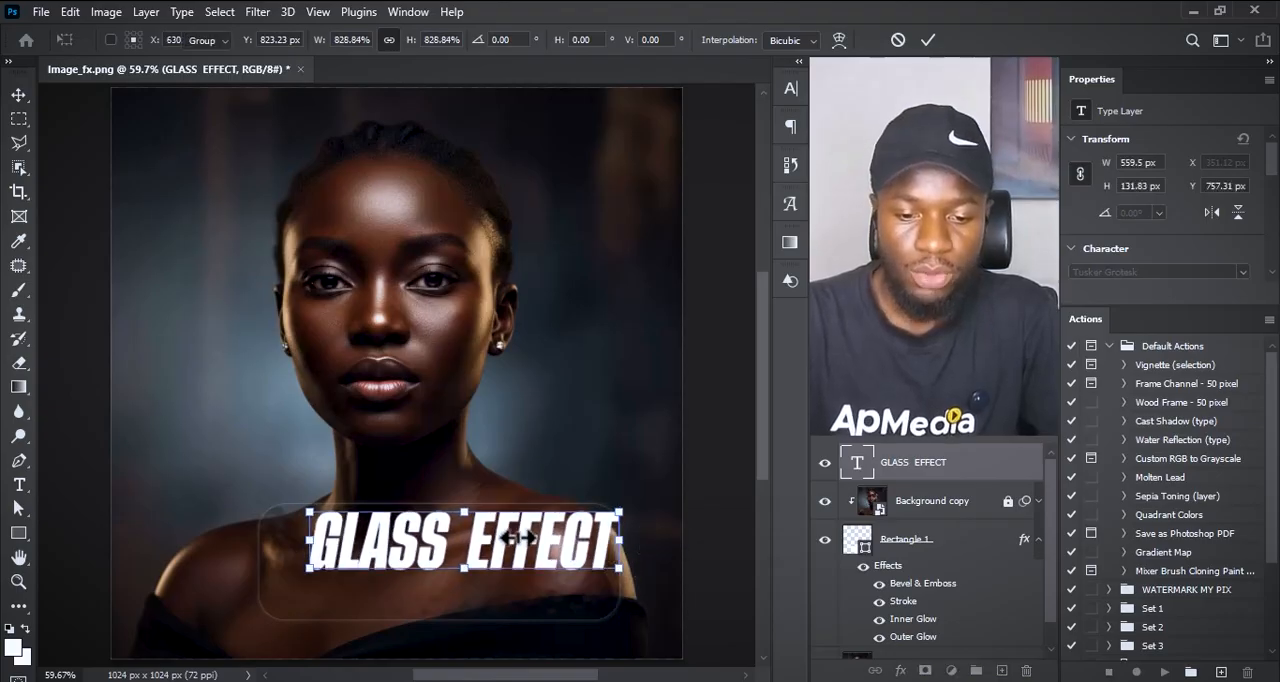
pyautogui.press('Return')
# Step: Centre the GLASS EFFECT text horizontally and vertically within the glass rectangle and deselect both
pyautogui.moveTo(517, 538); pyautogui.dragTo(485, 553)
pyautogui.moveTo(417, 405); pyautogui.dragTo(460, 605)
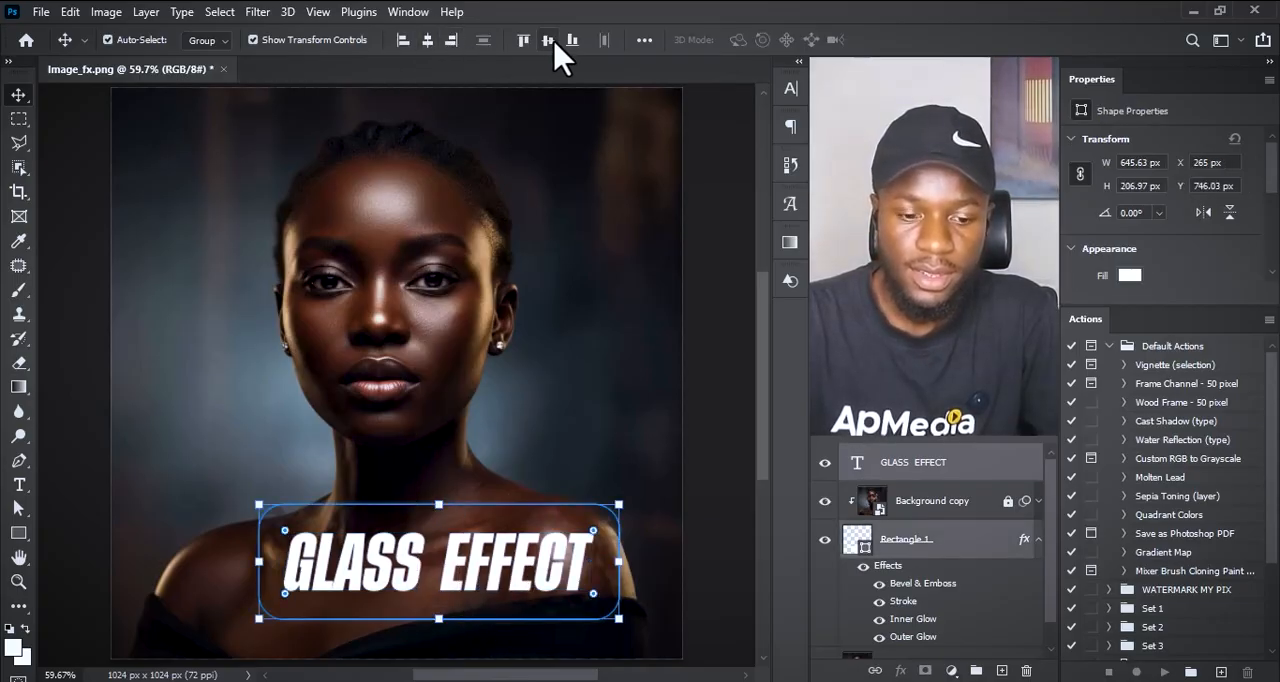
pyautogui.click(558, 380)
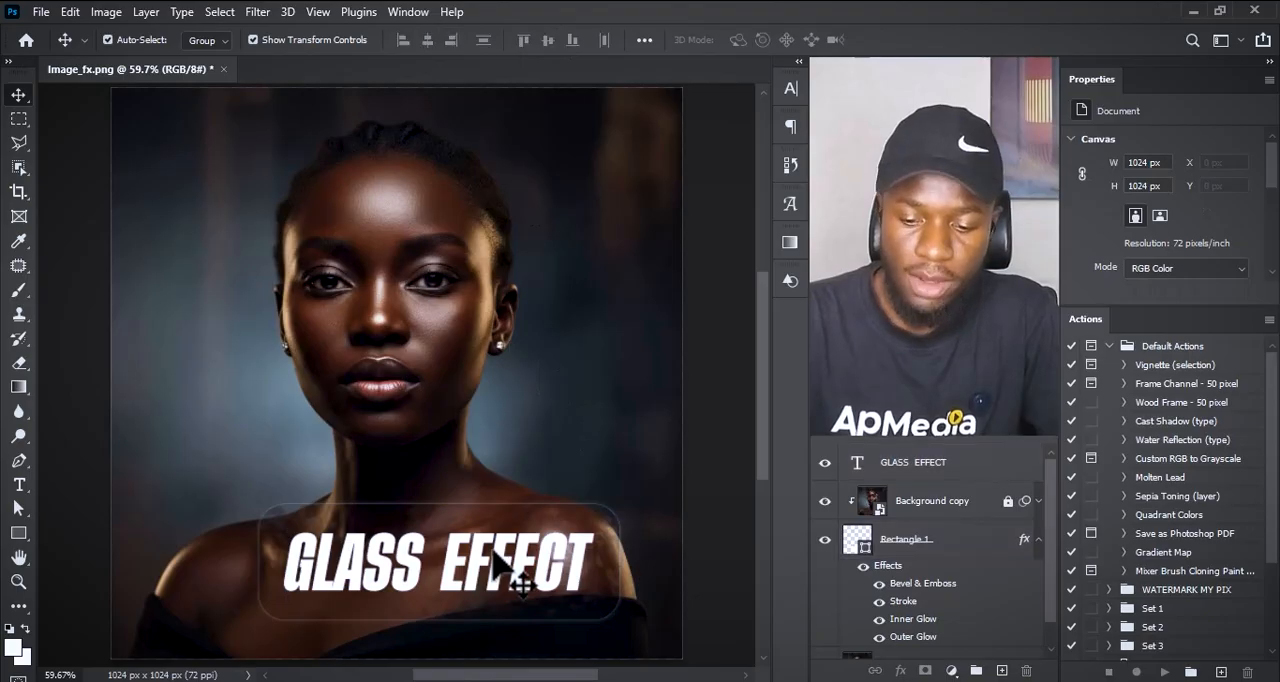
# Step: Move the text and glass rectangle together, placing the rectangle at about X 286 px, Y 761 px, and deselect them
pyautogui.hotkey('ctrl', '-')
pyautogui.hotkey('ctrl', '-')
pyautogui.hotkey('ctrl', '-')
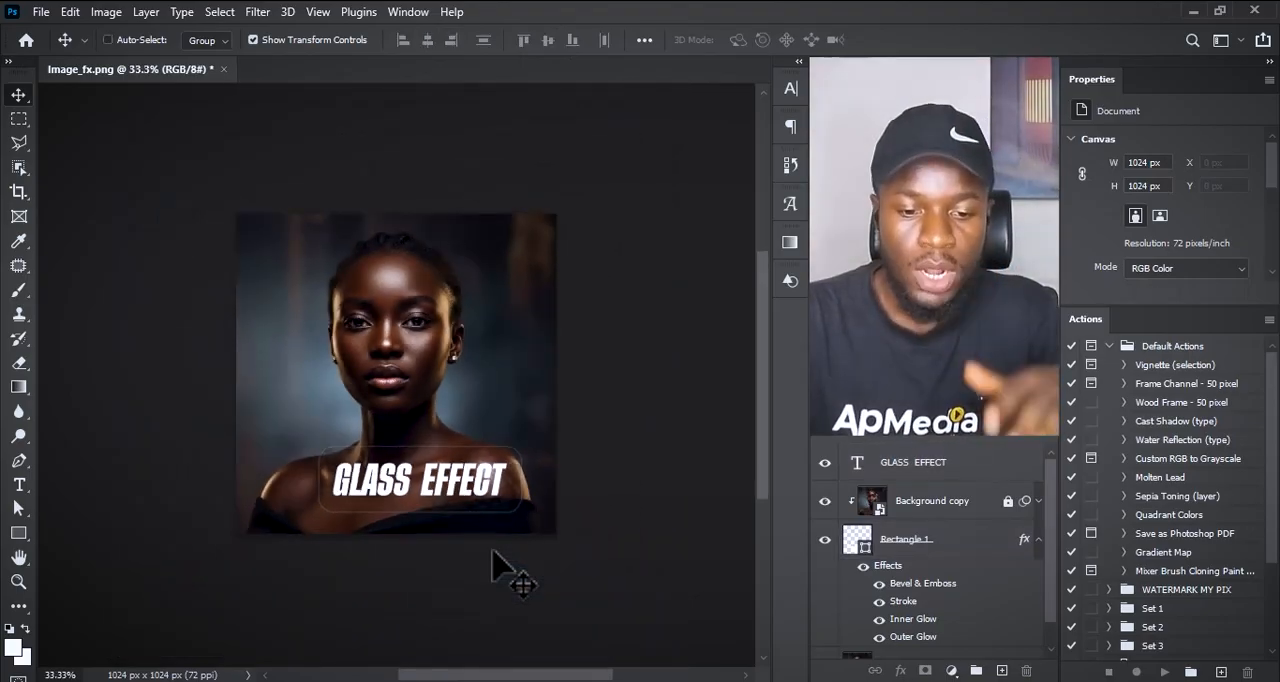
pyautogui.click(519, 500)
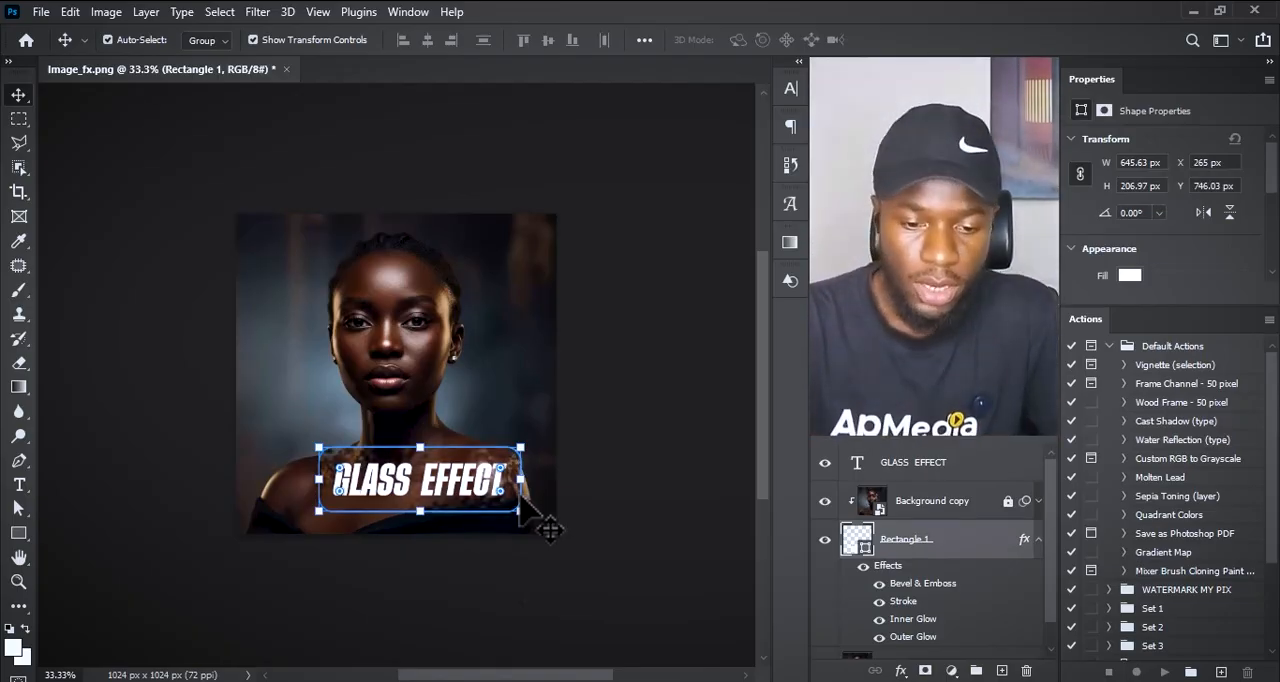
pyautogui.click(586, 429)
pyautogui.click(486, 526)
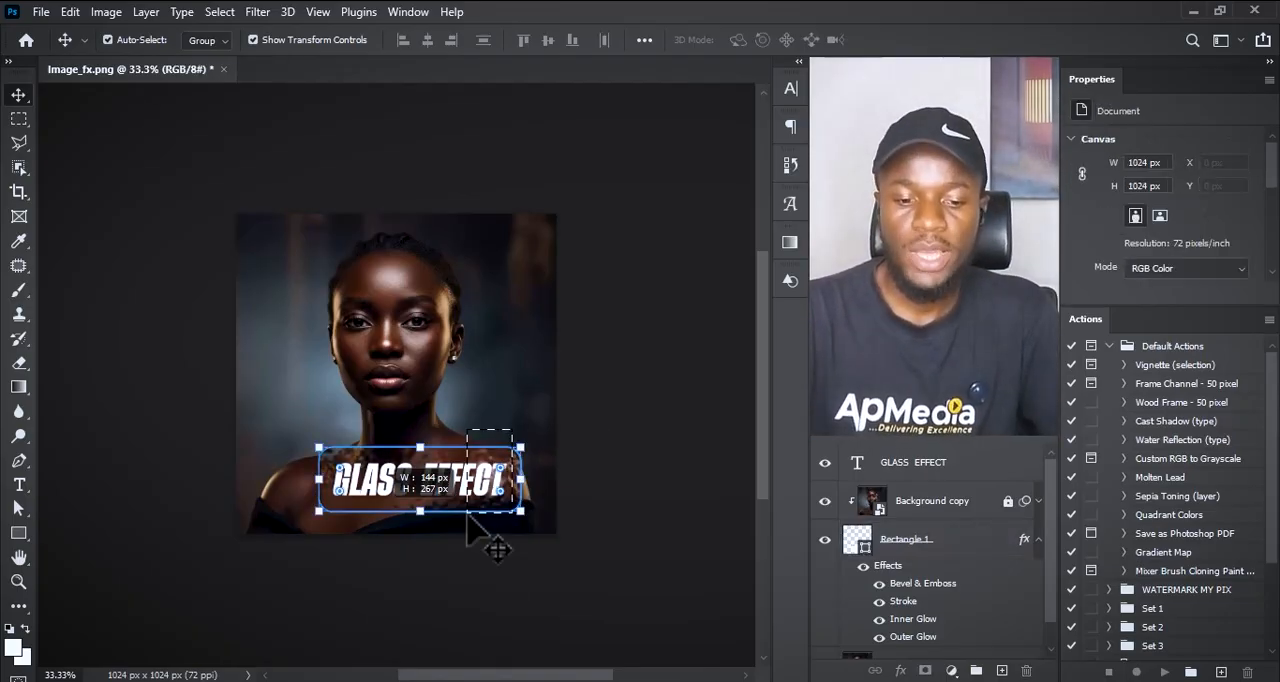
pyautogui.moveTo(484, 522)
pyautogui.mouseDown()
pyautogui.moveTo(525, 435)
pyautogui.moveTo(505, 500)
pyautogui.moveTo(490, 497)
pyautogui.moveTo(514, 515)
pyautogui.moveTo(477, 505)
pyautogui.mouseUp()
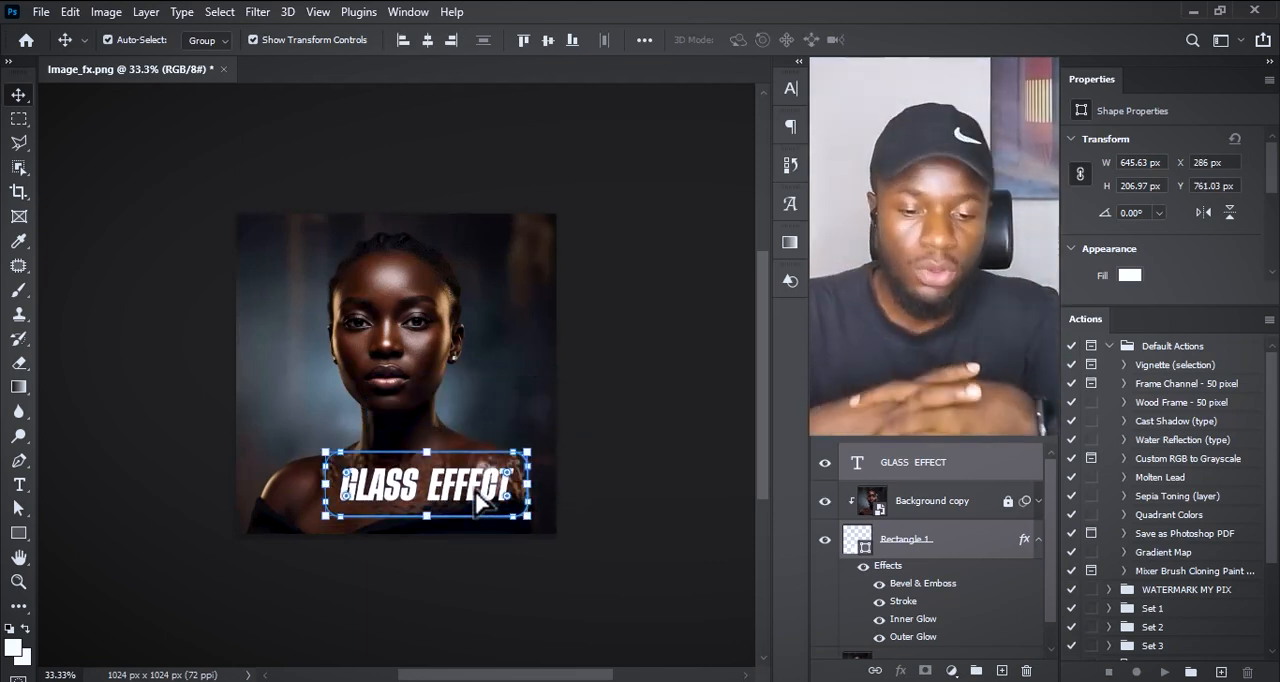
pyautogui.click(600, 424)
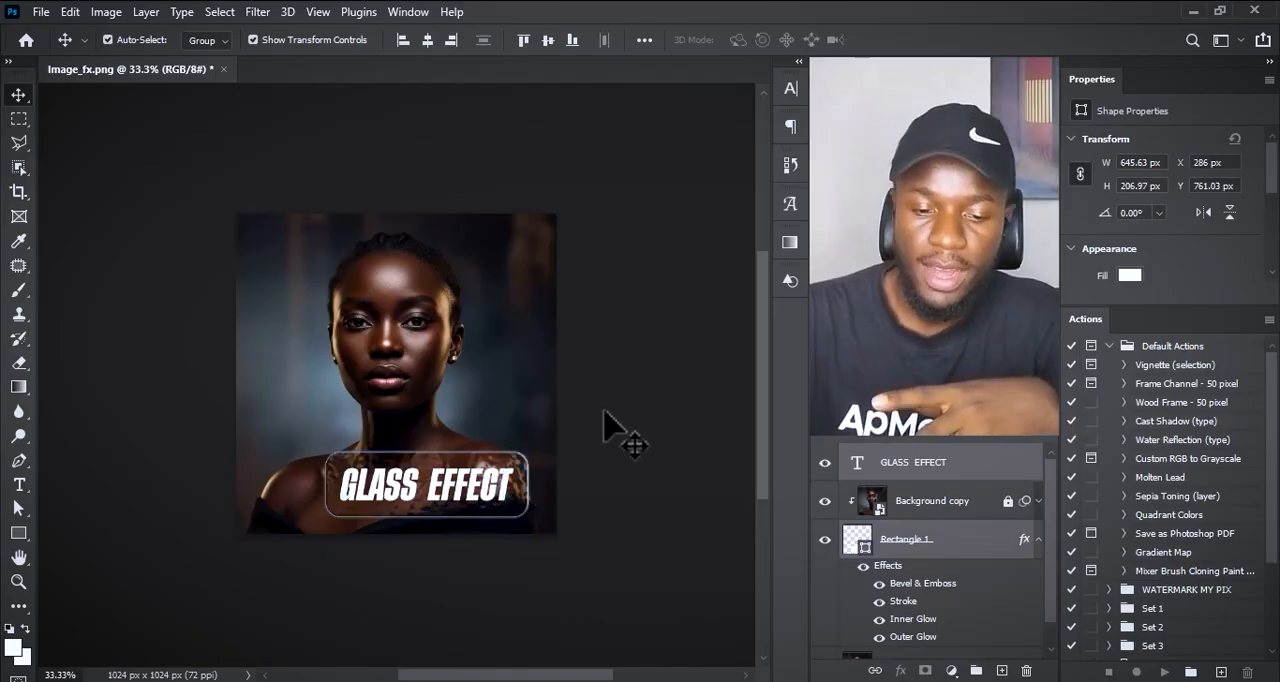
pyautogui.hotkey('ctrl', '0')
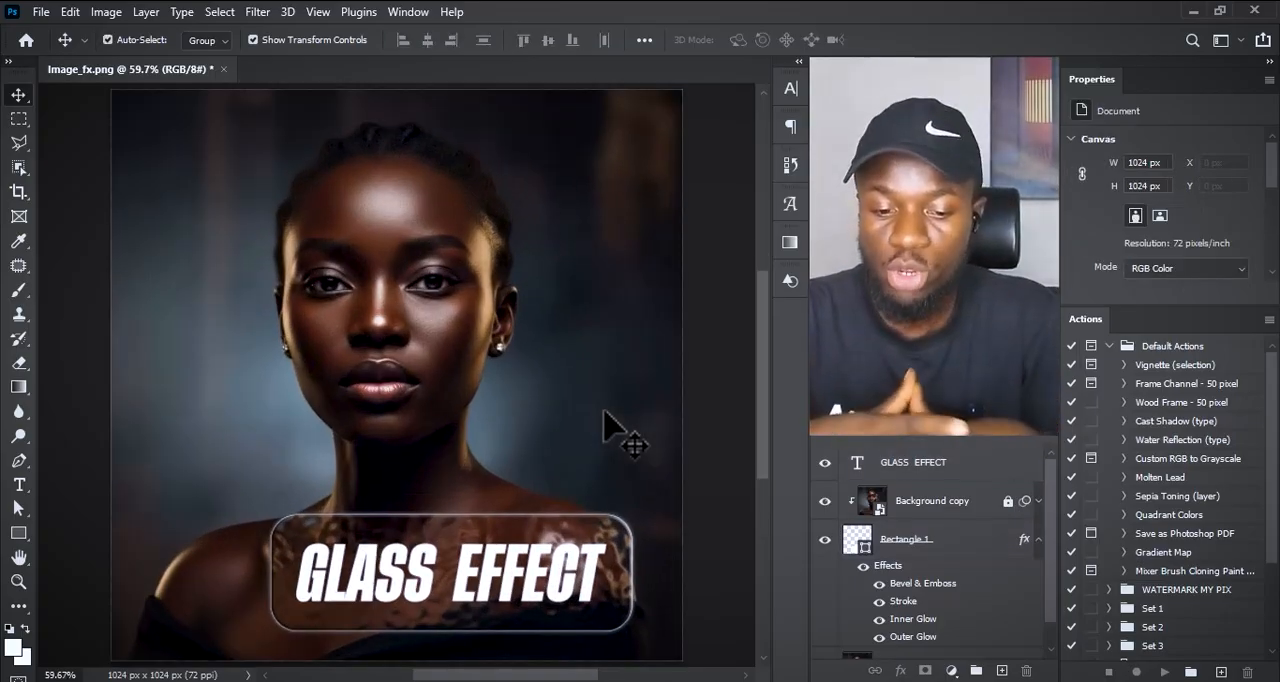